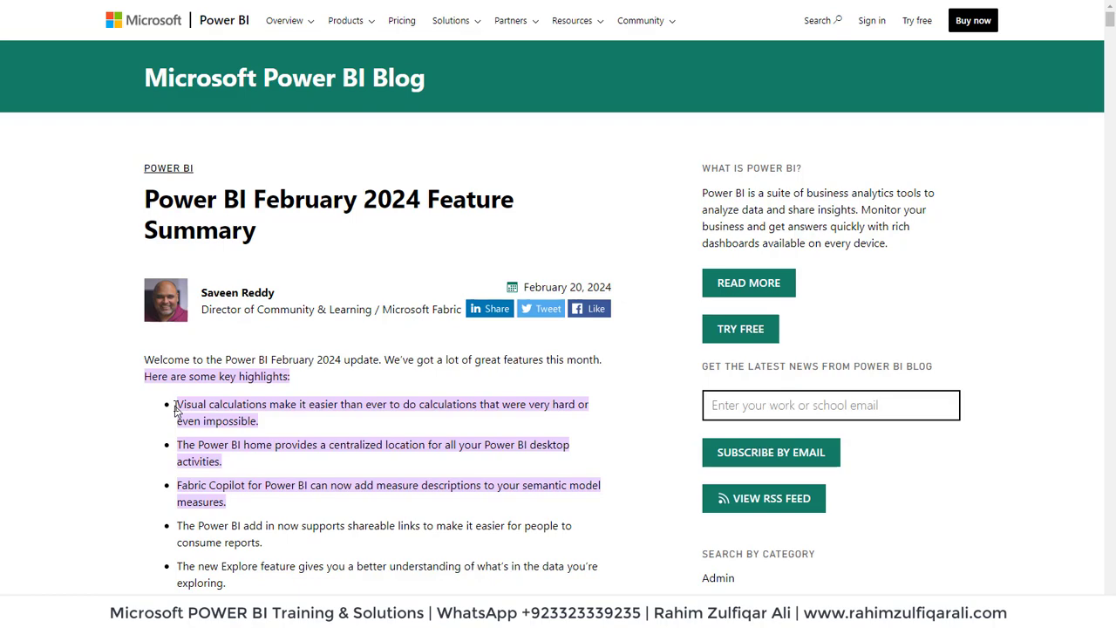
Step: Jump to the post's Visual calculations section and scroll through its enable-and-add instructions
left_click(179, 406)
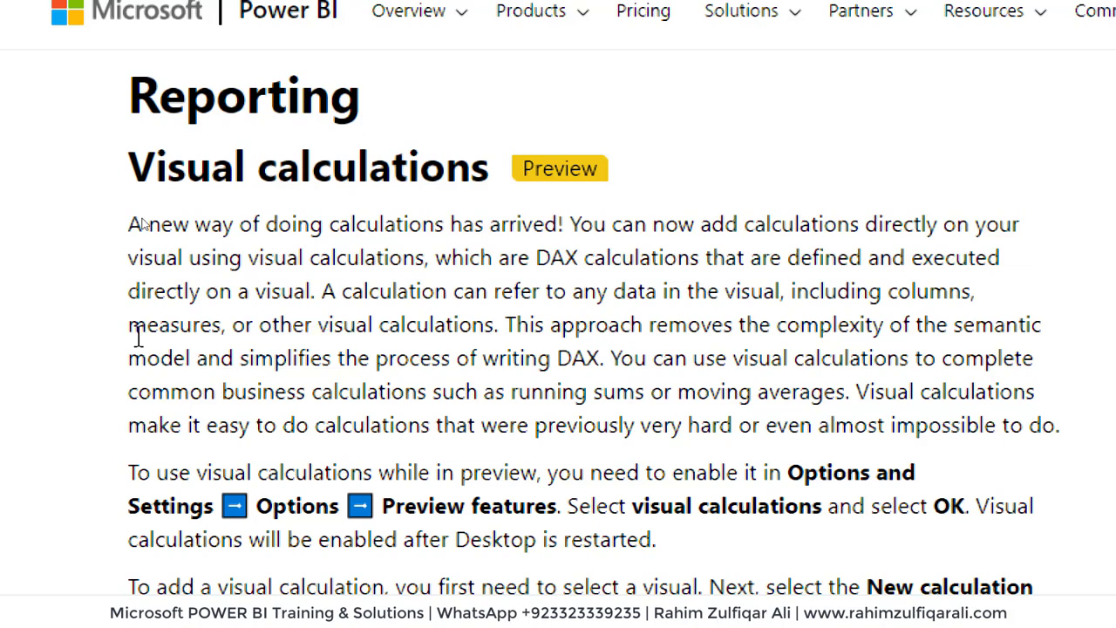
scroll(323, 381, "down", 2)
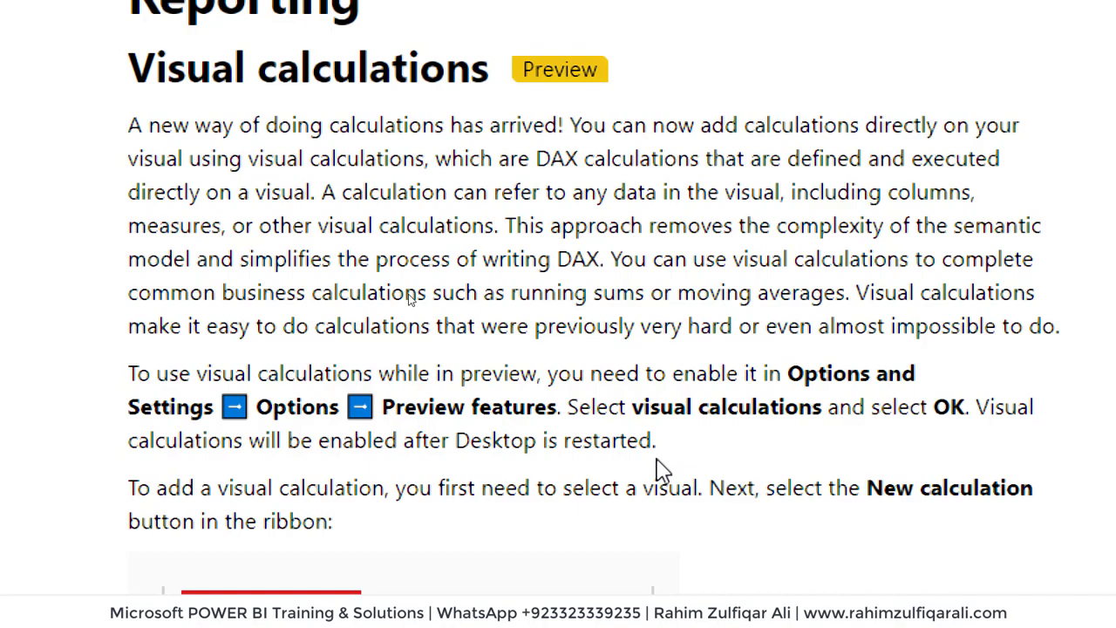
scroll(660, 469, "down", 6)
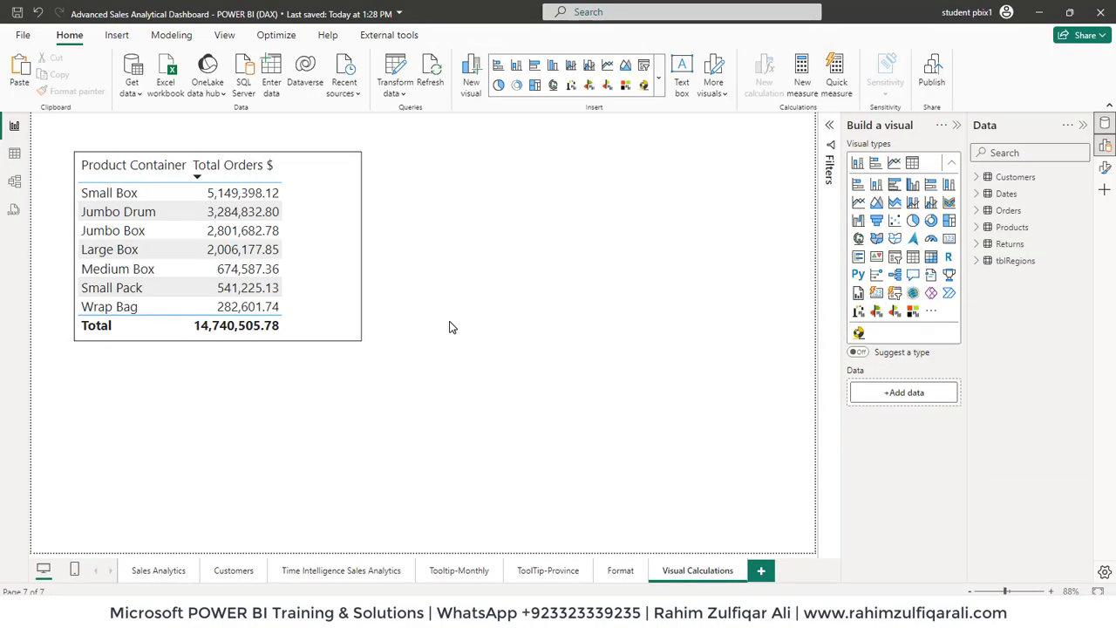
Step: Select the Product Container sales table and begin a new visual calculation on it
left_click(339, 321)
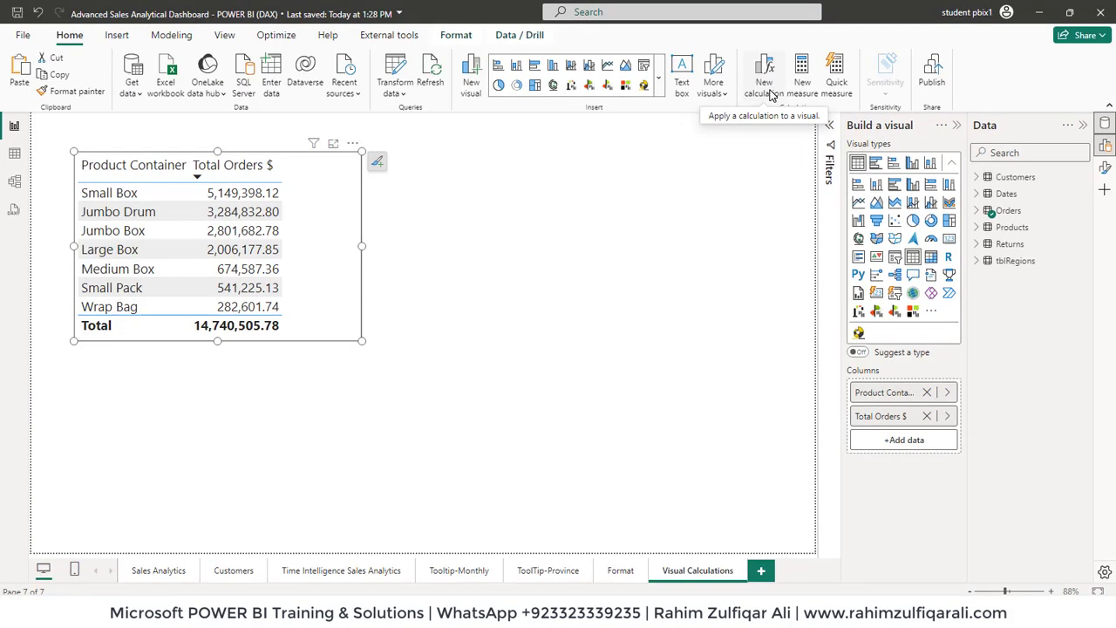
left_click(764, 84)
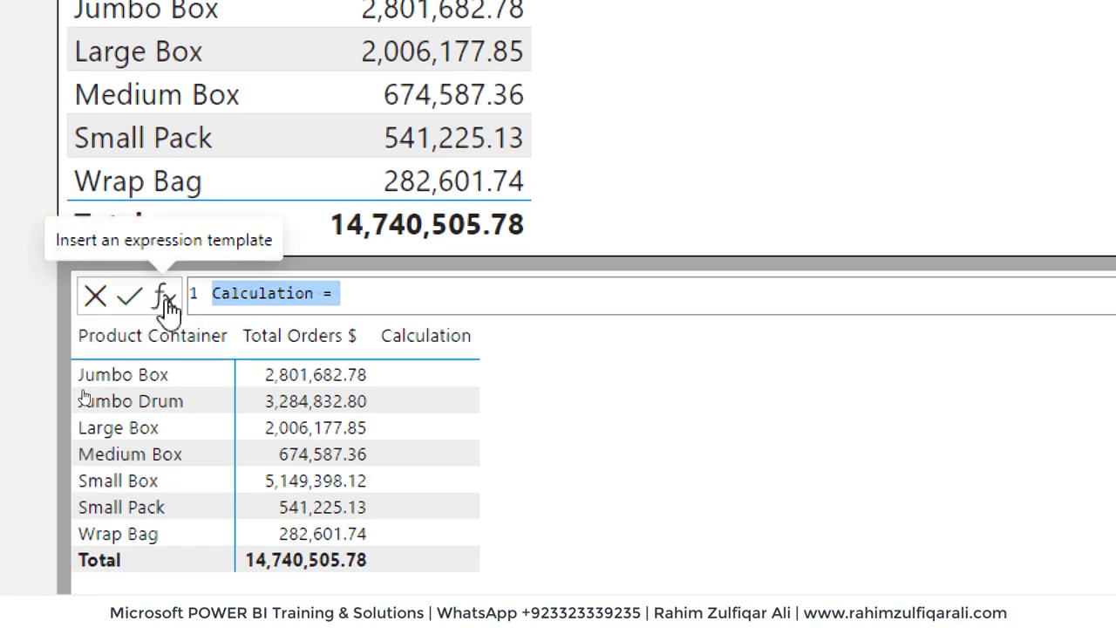
Step: Include Returns $ beside Total Orders $ and drop the placeholder Calculation column
left_click(166, 299)
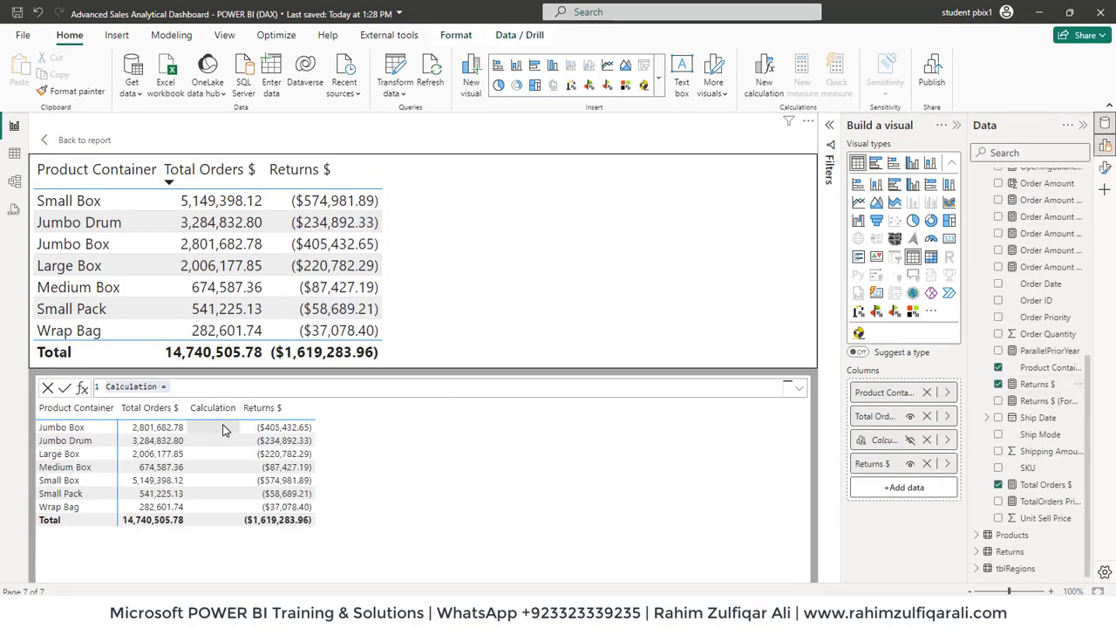
left_click(928, 440)
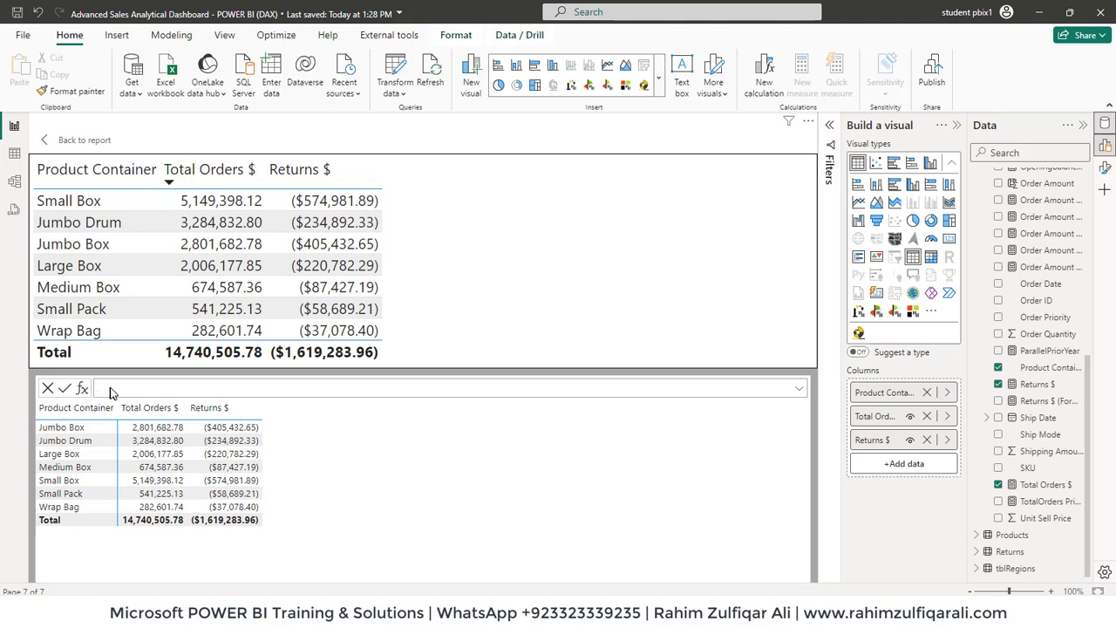
Step: Create the visual calculation Net Orders = [Total Orders $] + [Returns $]
left_click(83, 388)
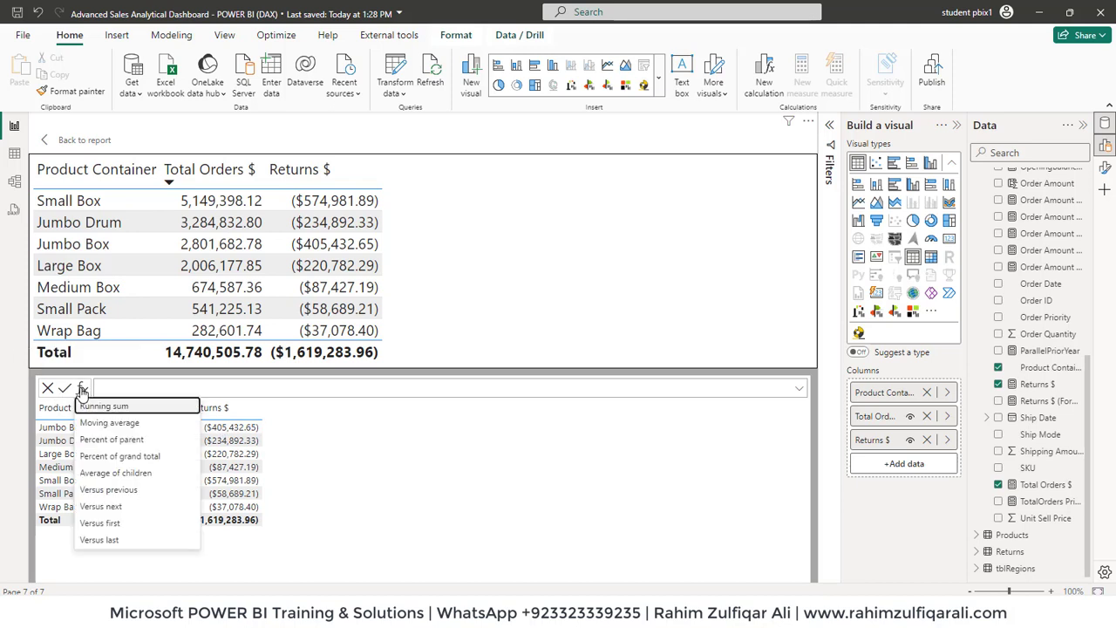
left_click(109, 394)
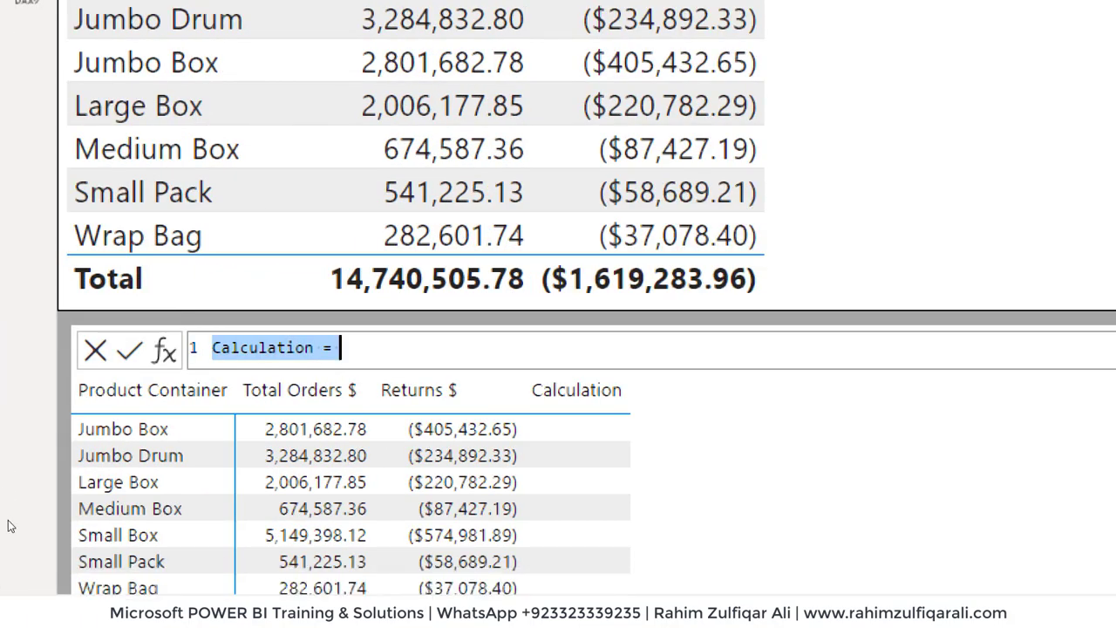
key("End")
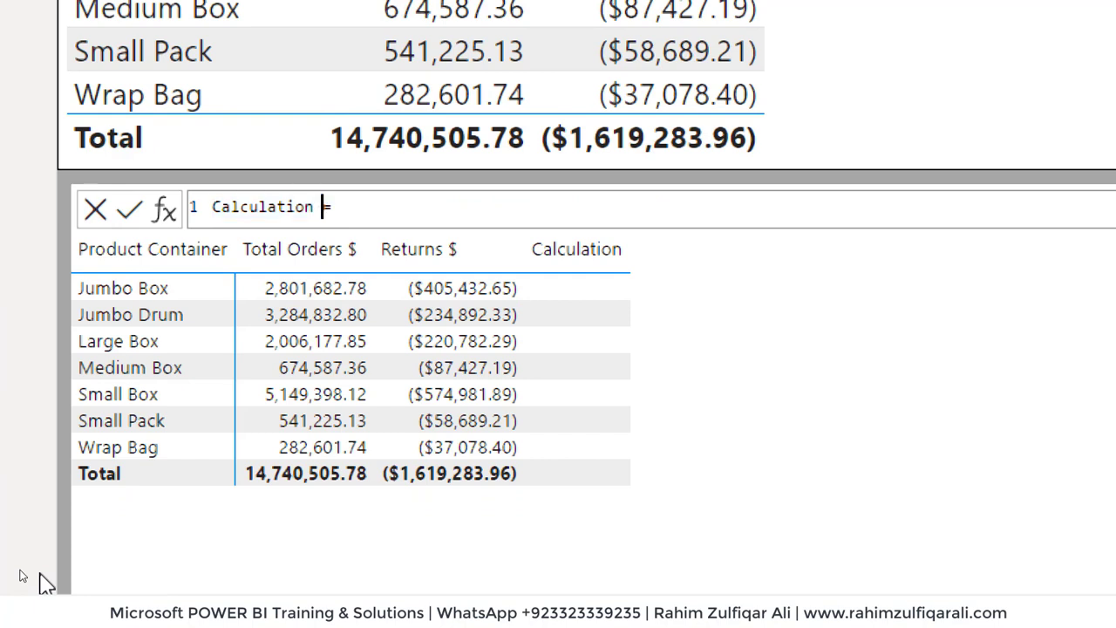
key("ctrl+shift+Right")
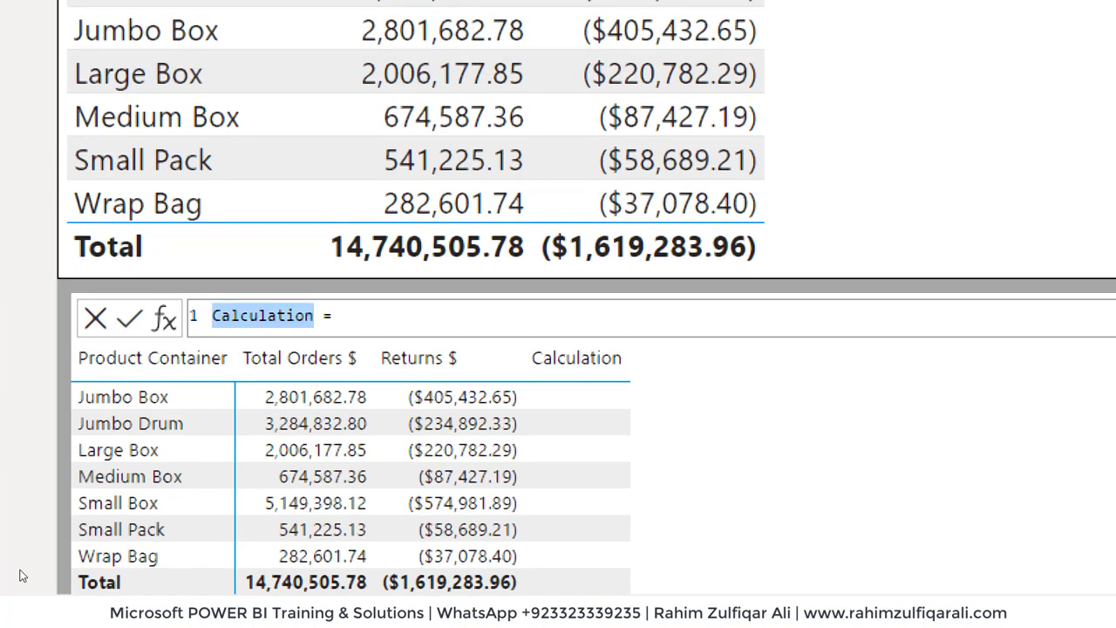
type("Net Orders")
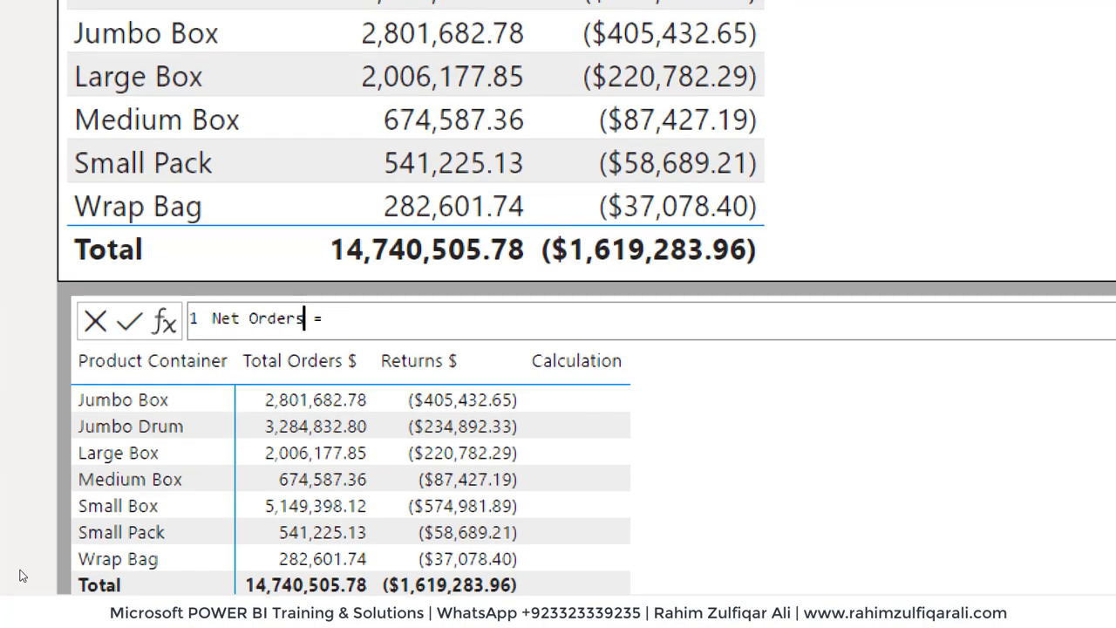
type(" [")
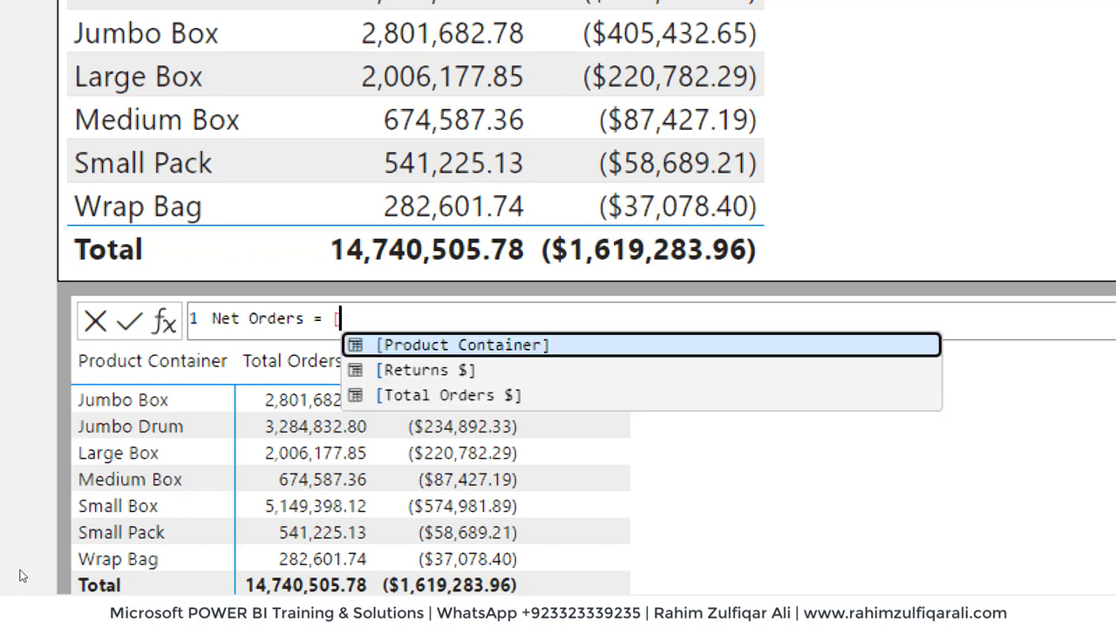
key("Down")
key("Down")
key("Tab")
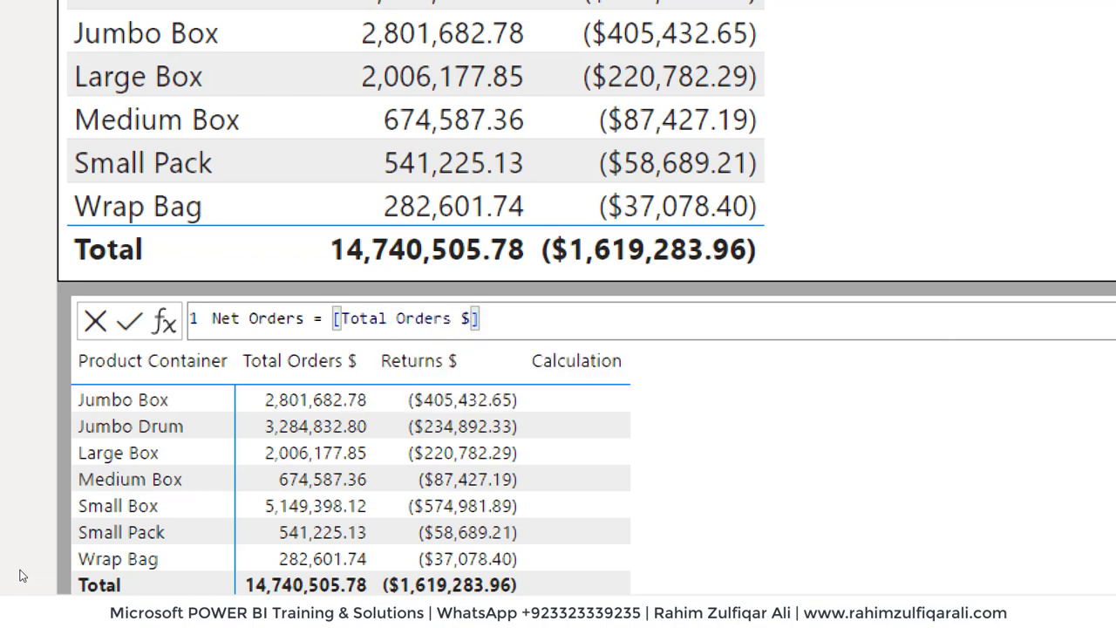
type("+ [")
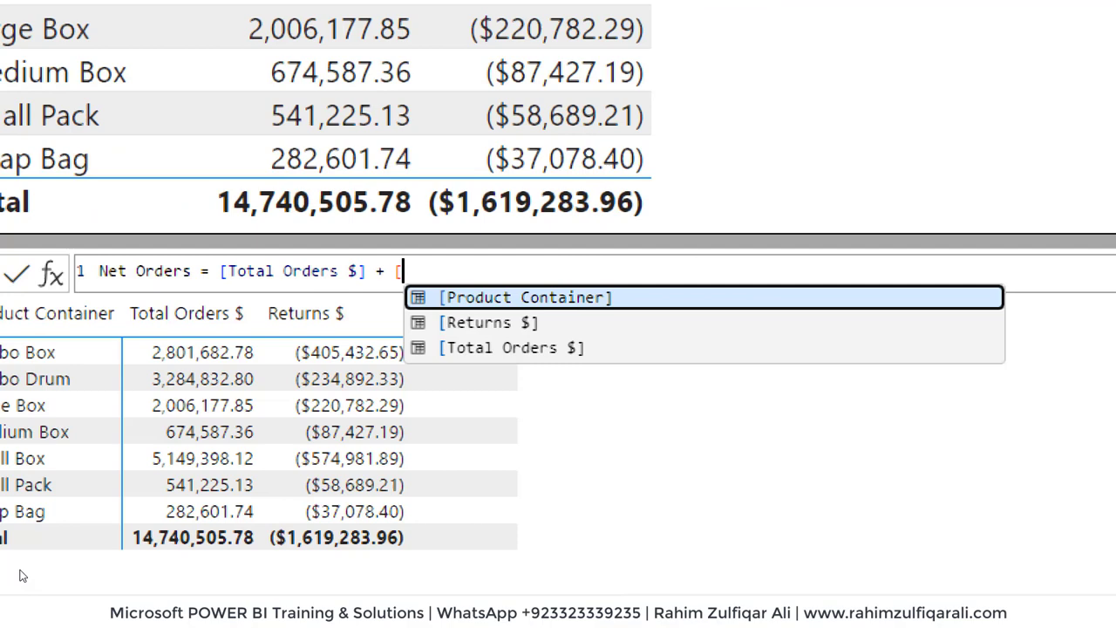
key("Down")
key("Tab")
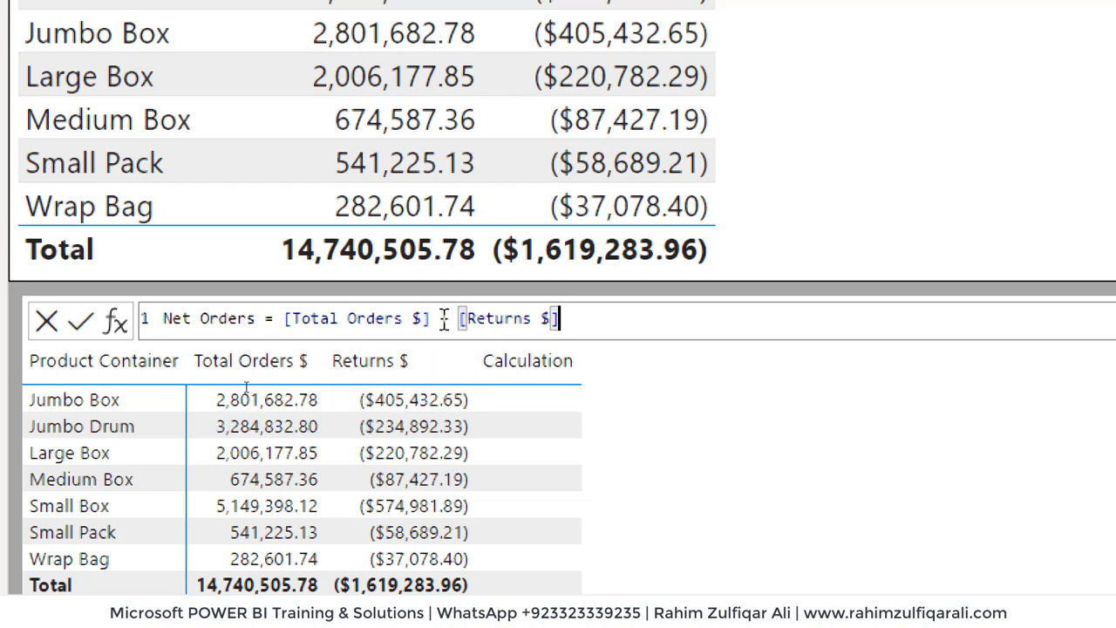
left_click(452, 321)
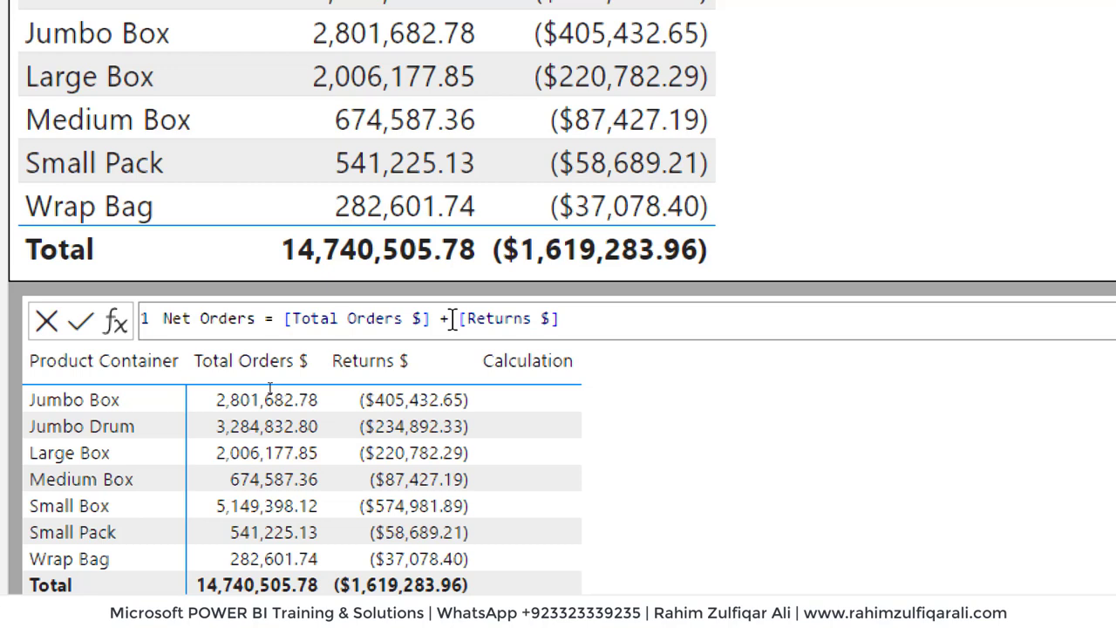
left_click(589, 319)
key("Return")
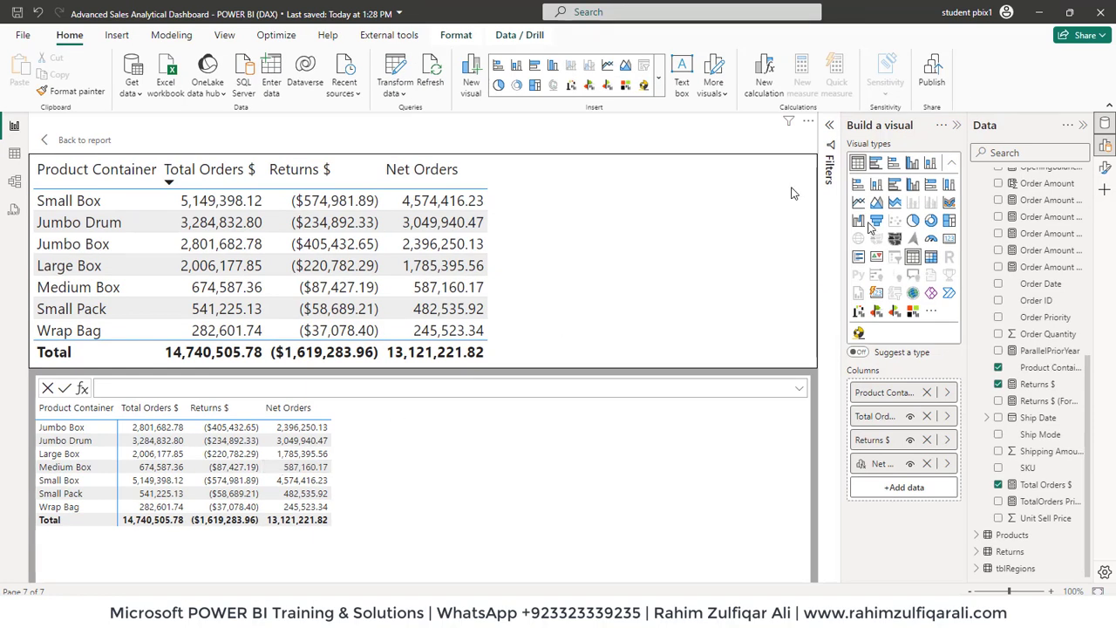
Step: Add the Dates table's Year field to the table
left_click_drag(1087, 370, 1095, 190)
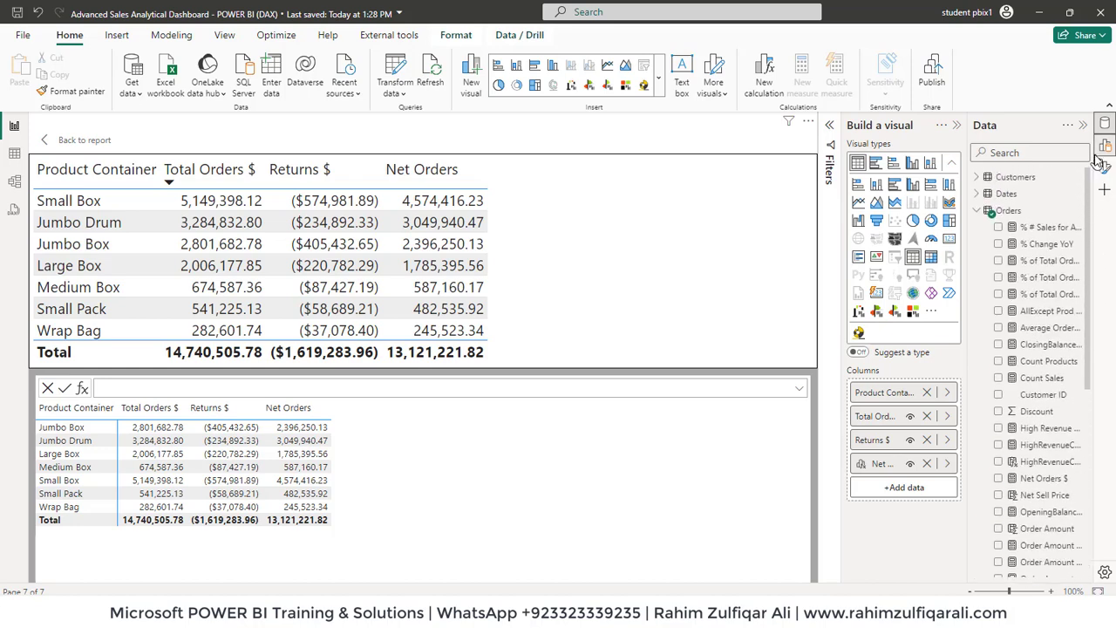
left_click(977, 194)
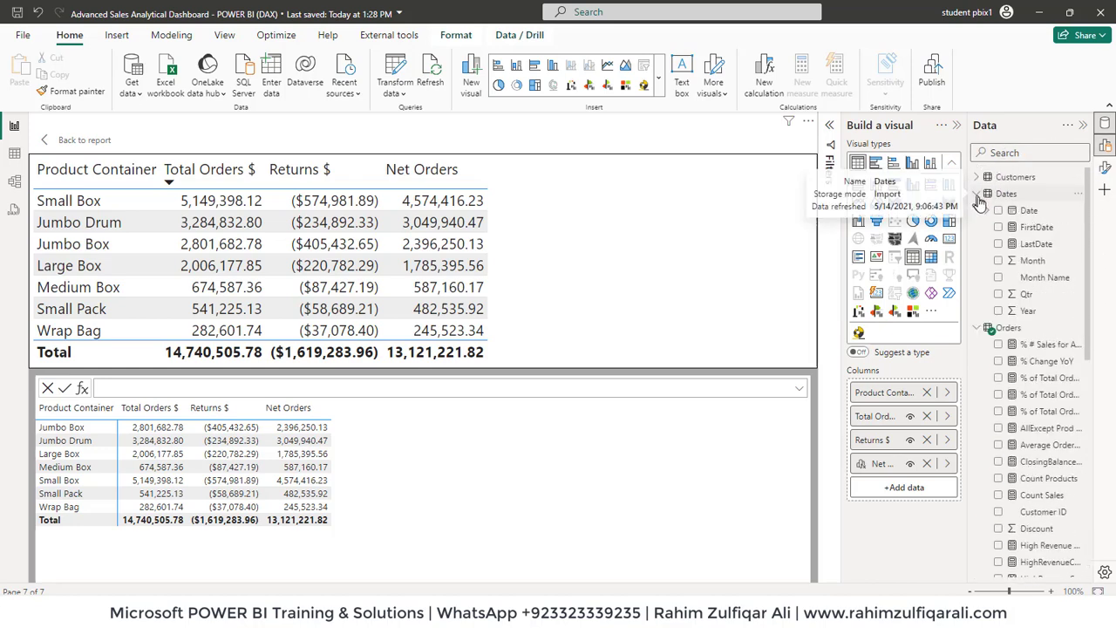
left_click(998, 311)
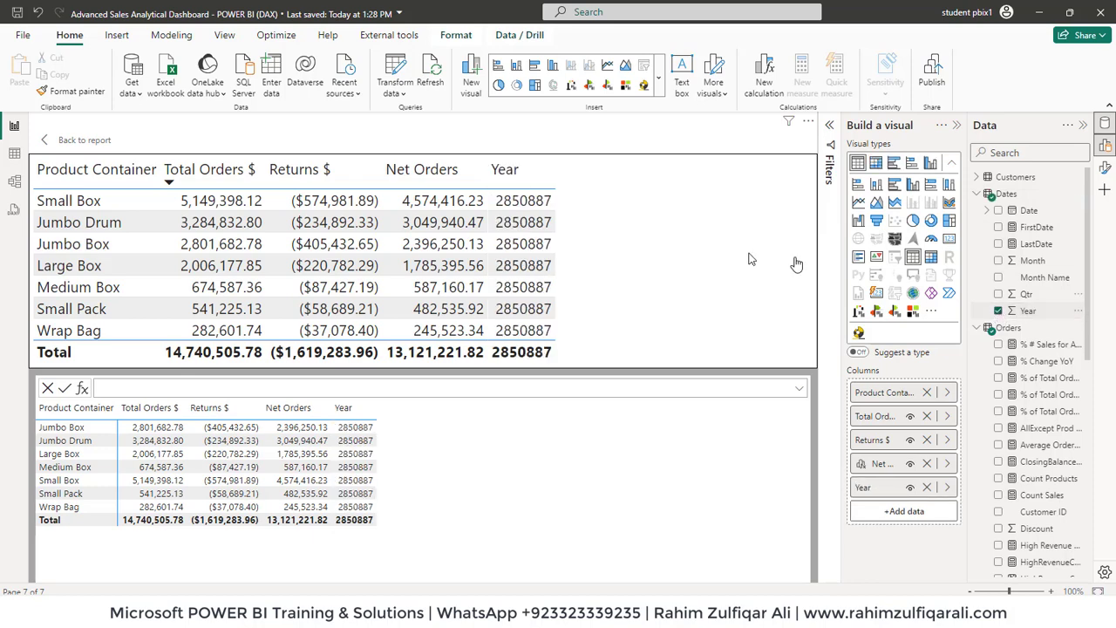
Step: Convert the table to a matrix with Year rows above Product Container, then check the 2010 expansion
left_click(931, 256)
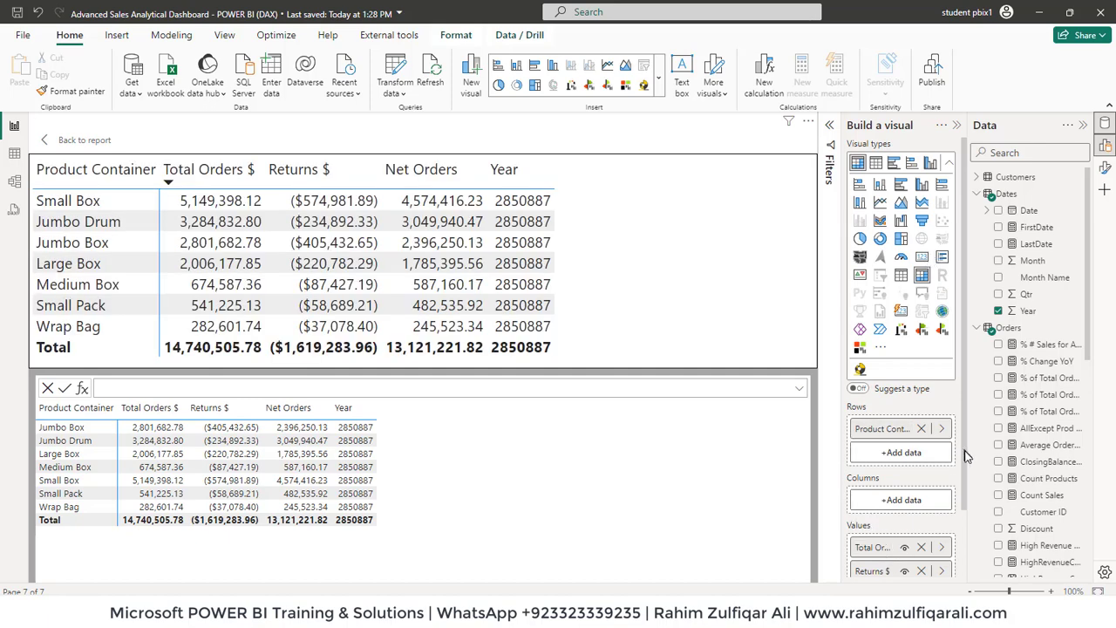
scroll(966, 466, "down", 2)
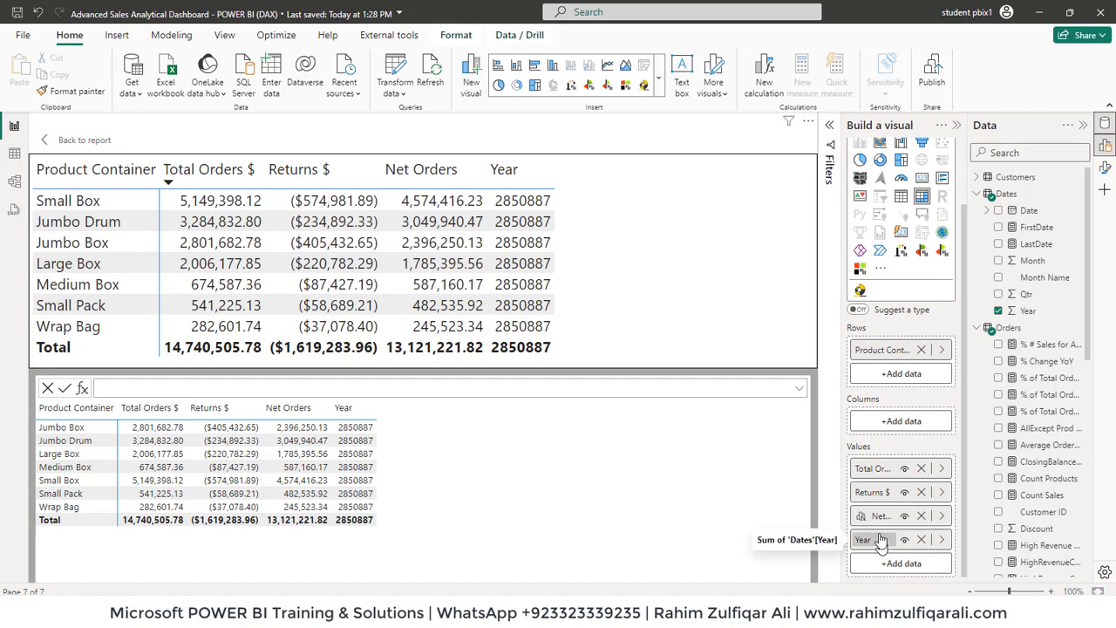
left_click_drag(880, 540, 886, 381)
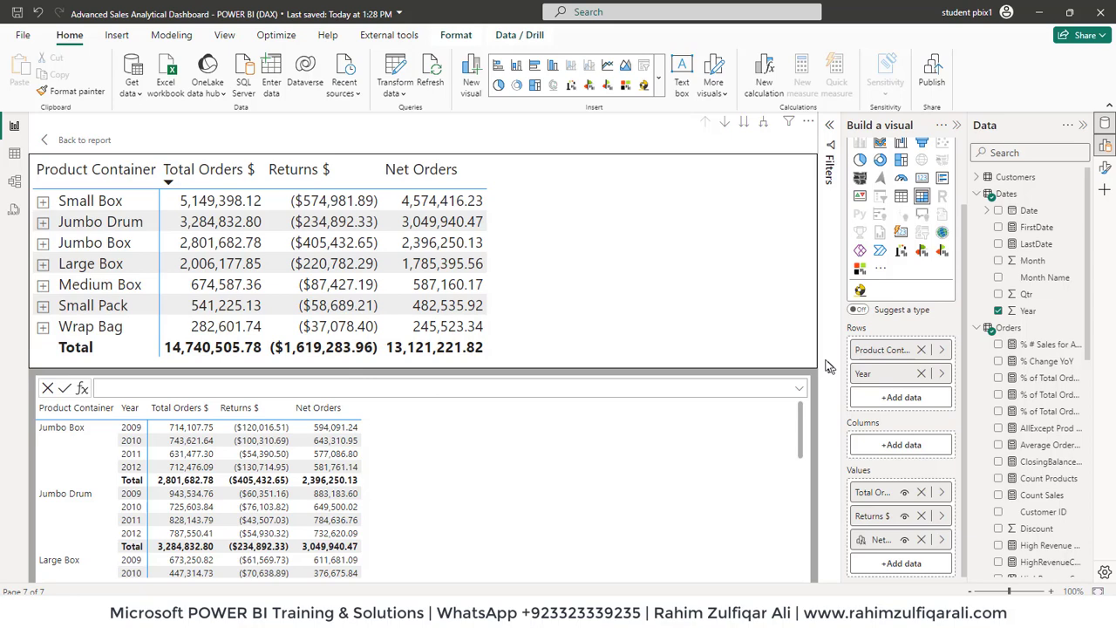
left_click_drag(872, 360, 883, 344)
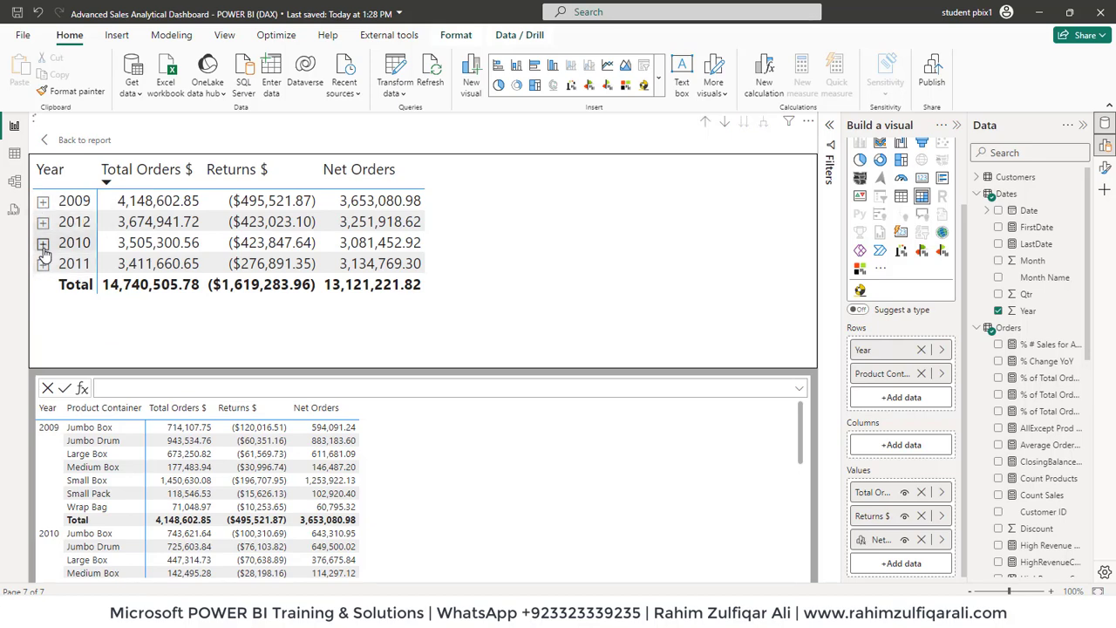
left_click(43, 243)
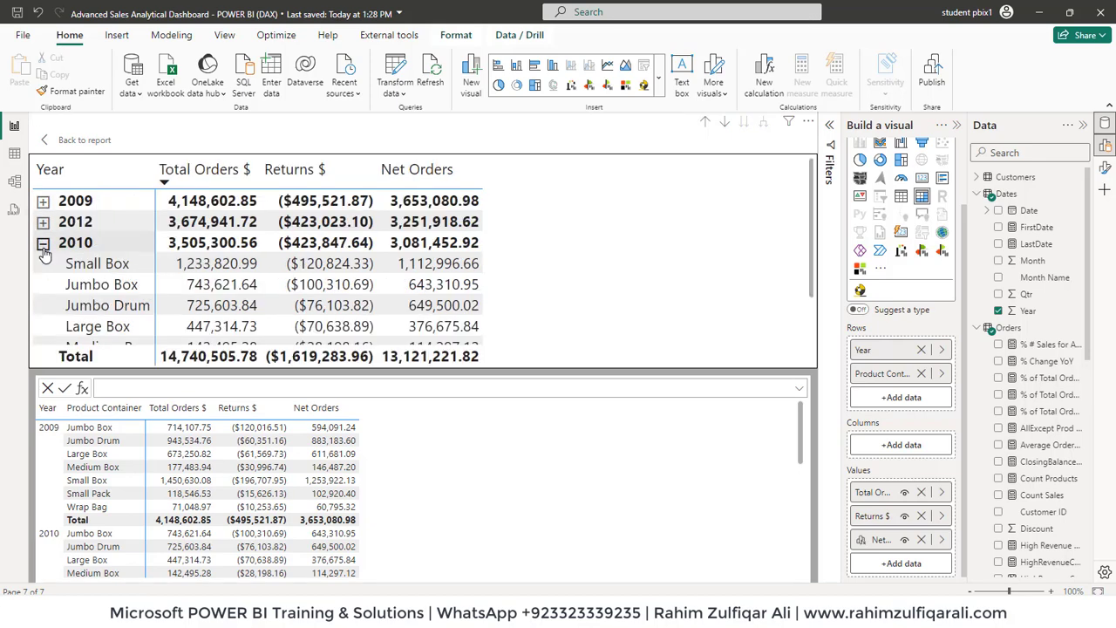
left_click(43, 246)
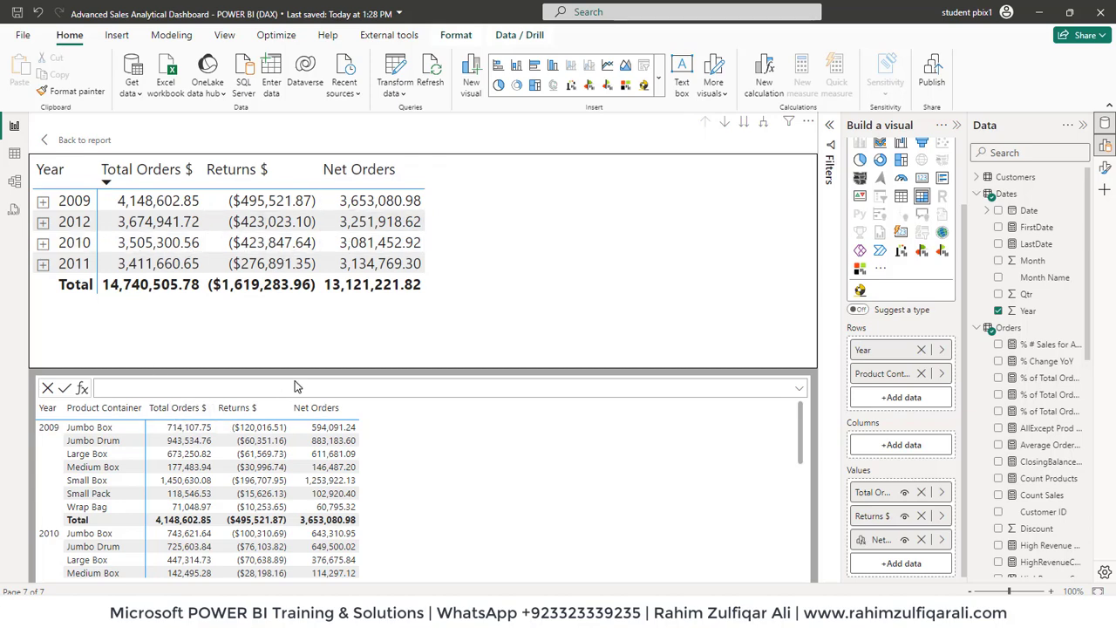
key("ctrl+z")
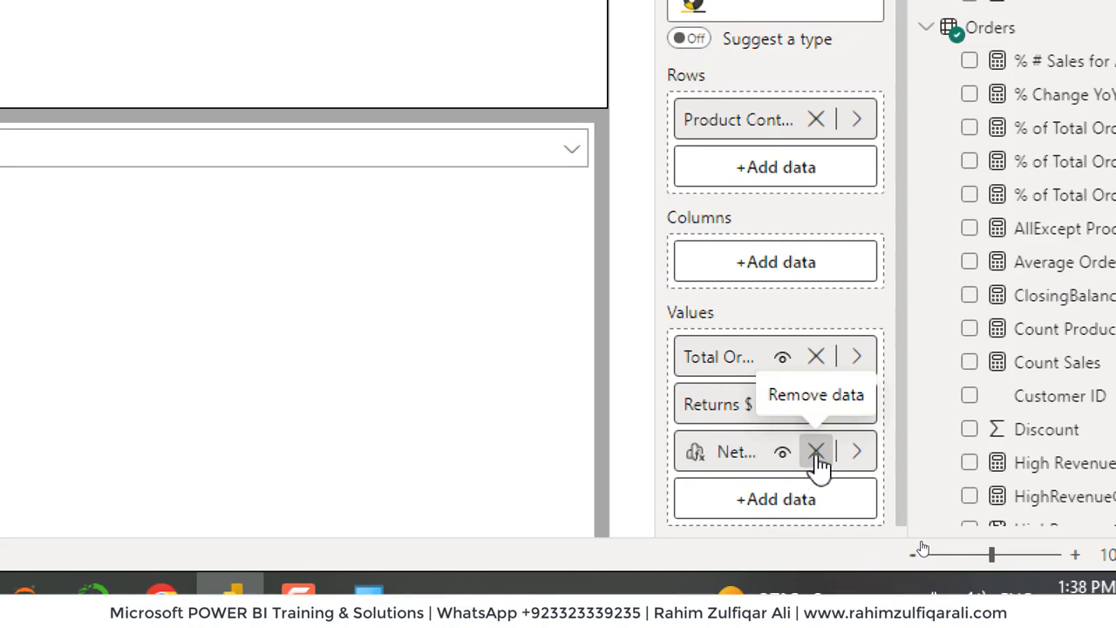
left_click(816, 452)
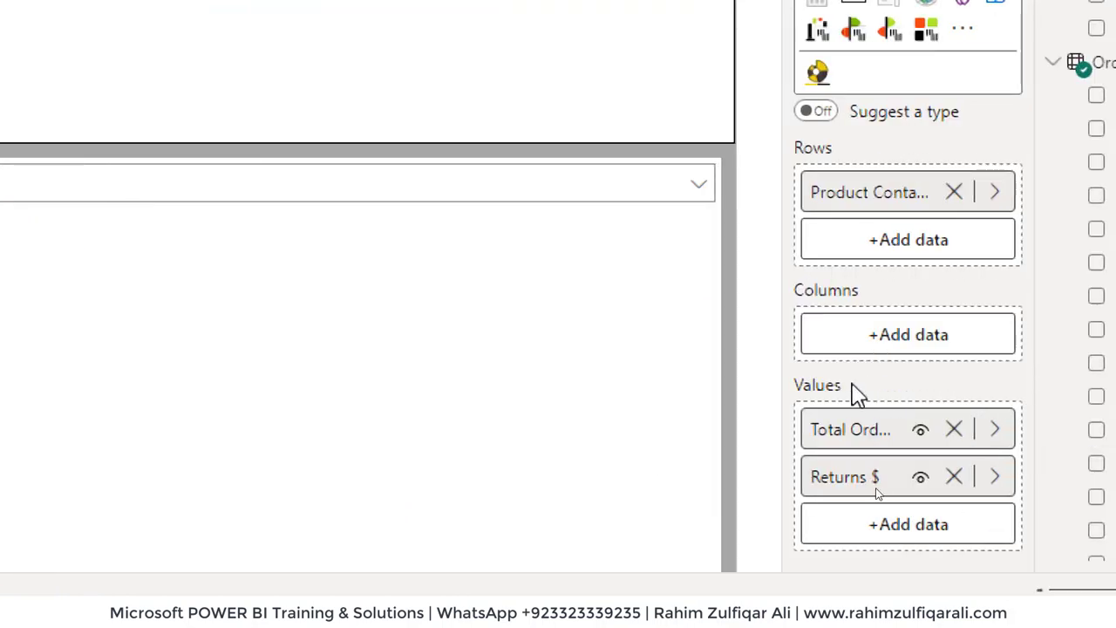
scroll(1043, 209, "down", 1)
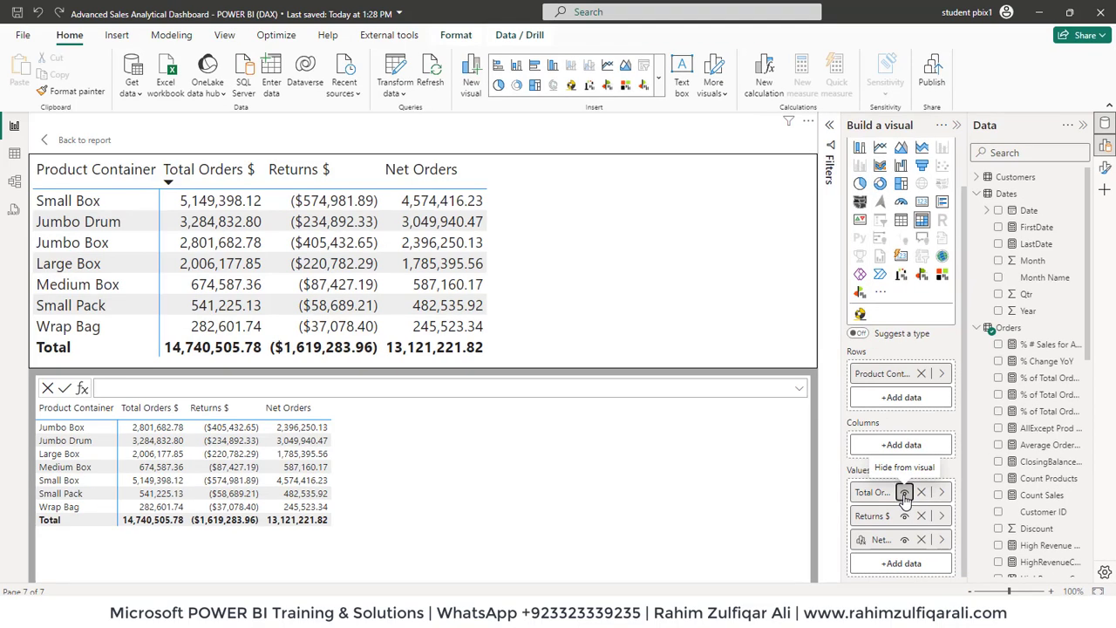
left_click(905, 493)
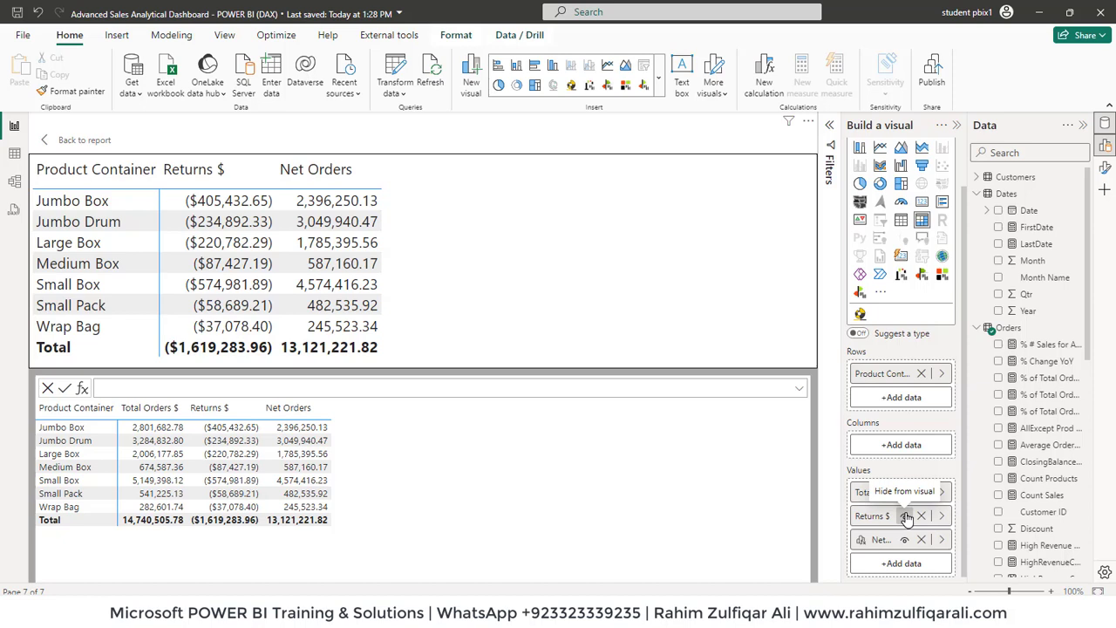
left_click(904, 515)
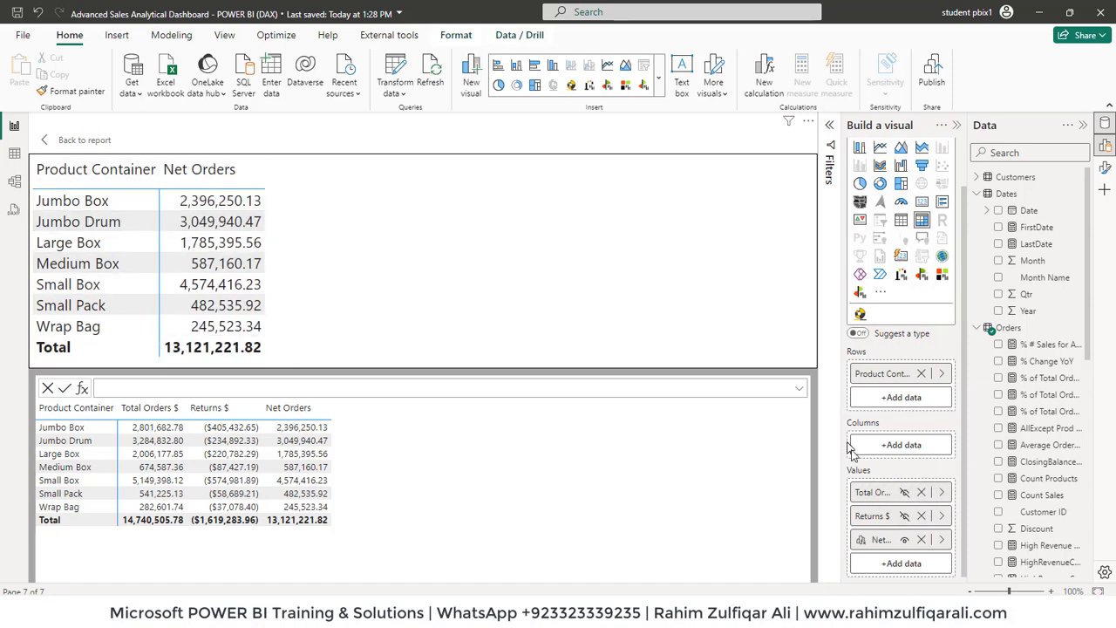
left_click(905, 515)
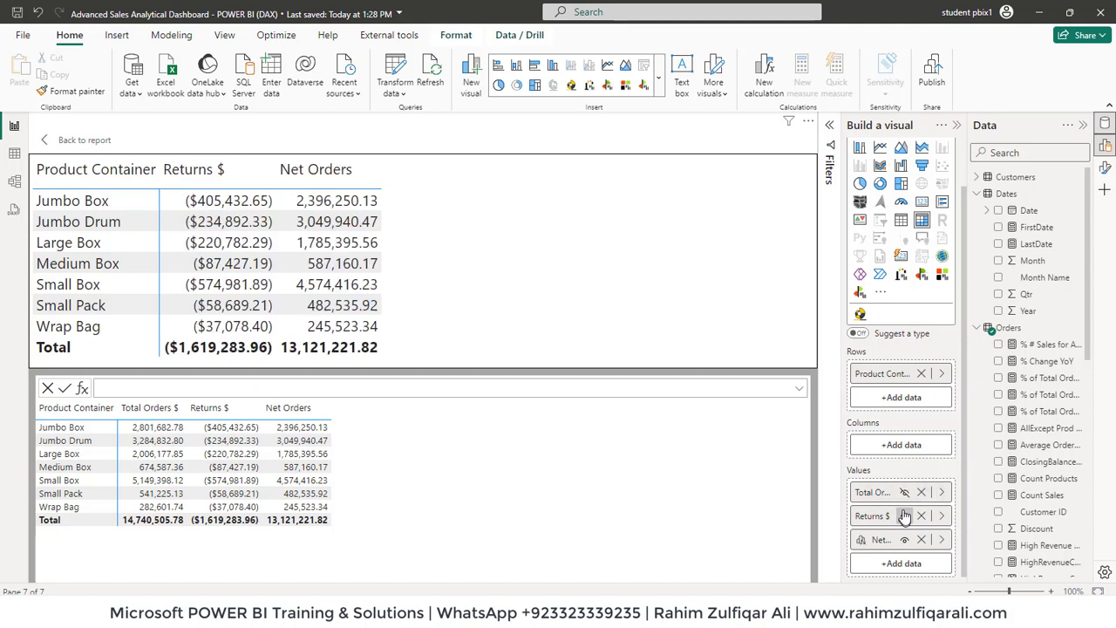
left_click(904, 492)
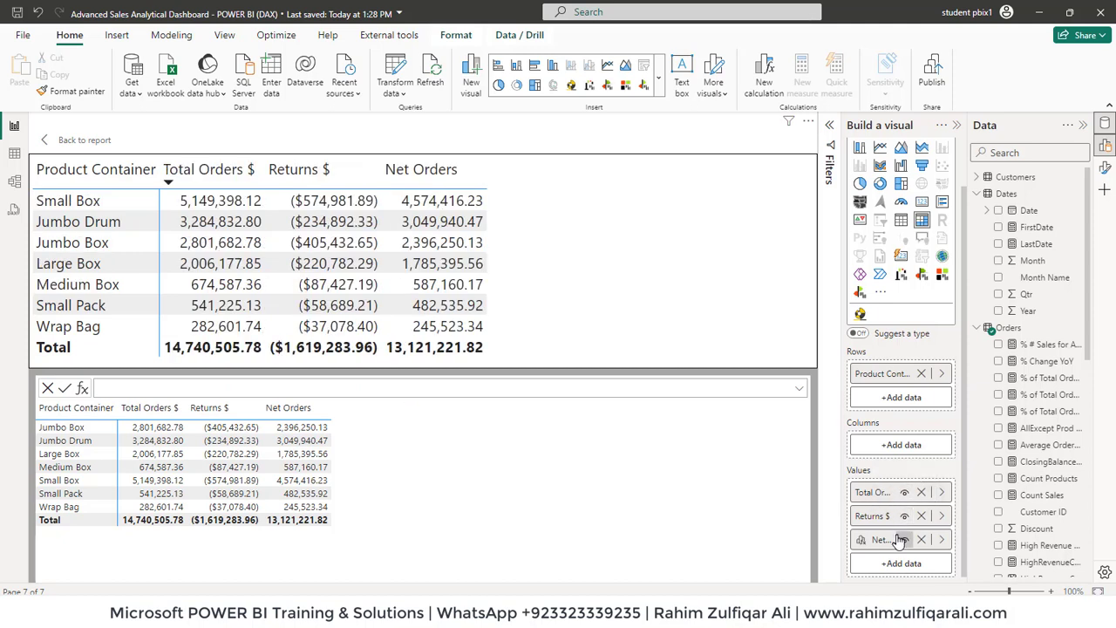
left_click(904, 540)
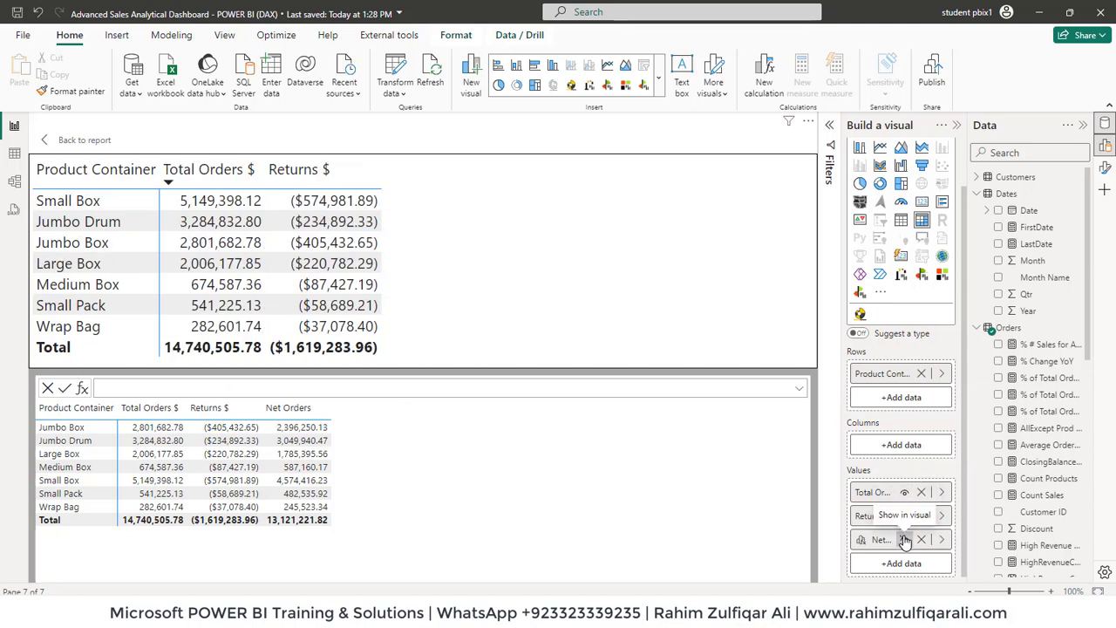
left_click(904, 540)
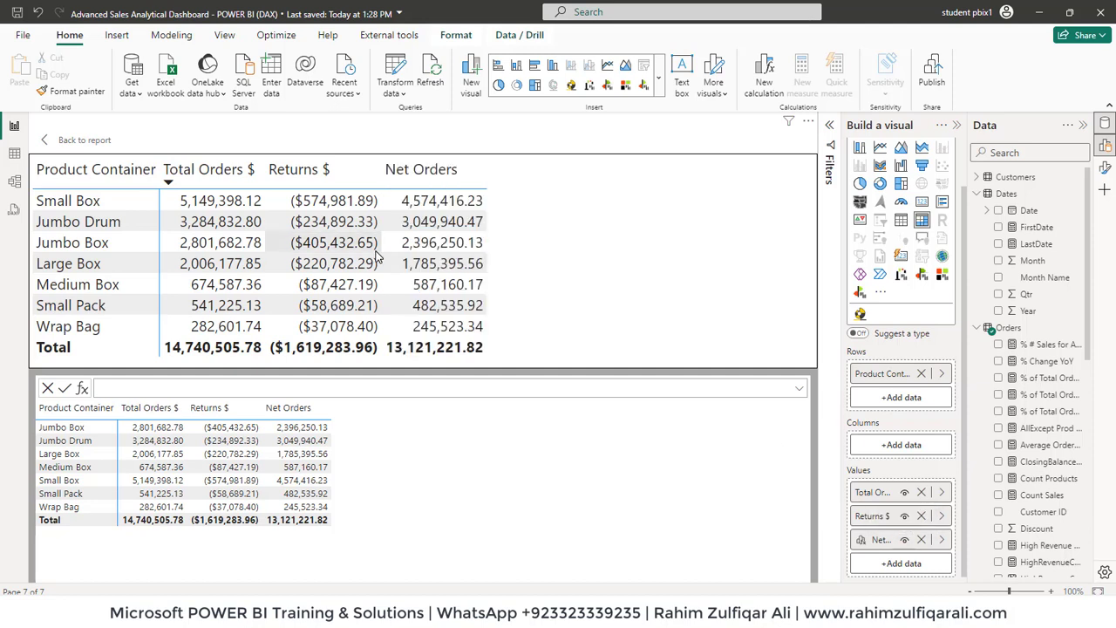
right_click(875, 541)
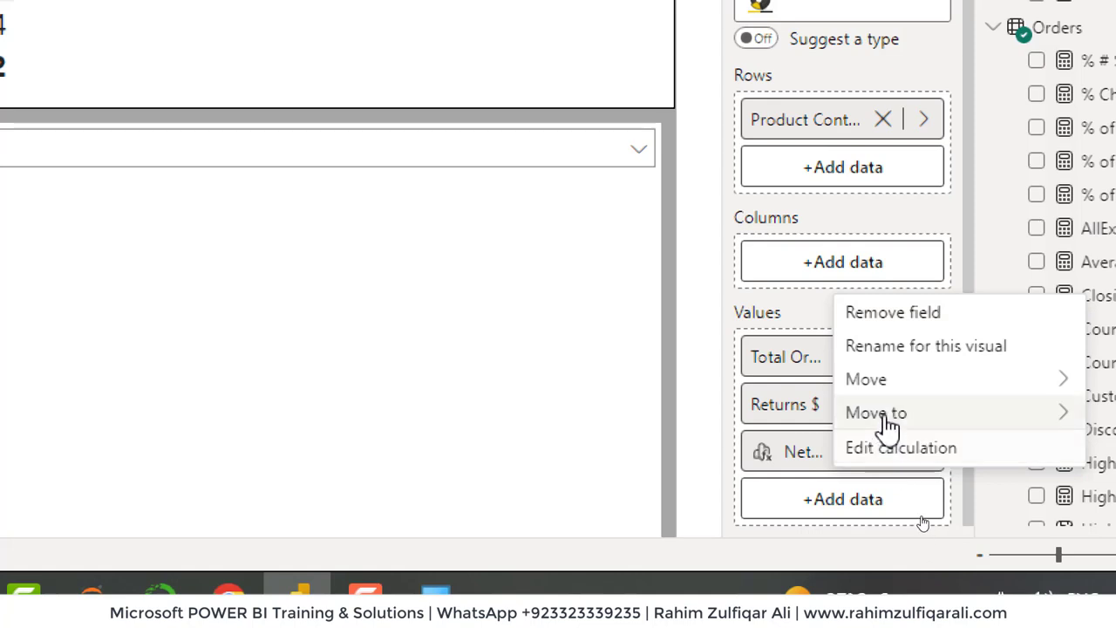
mouse_move(884, 392)
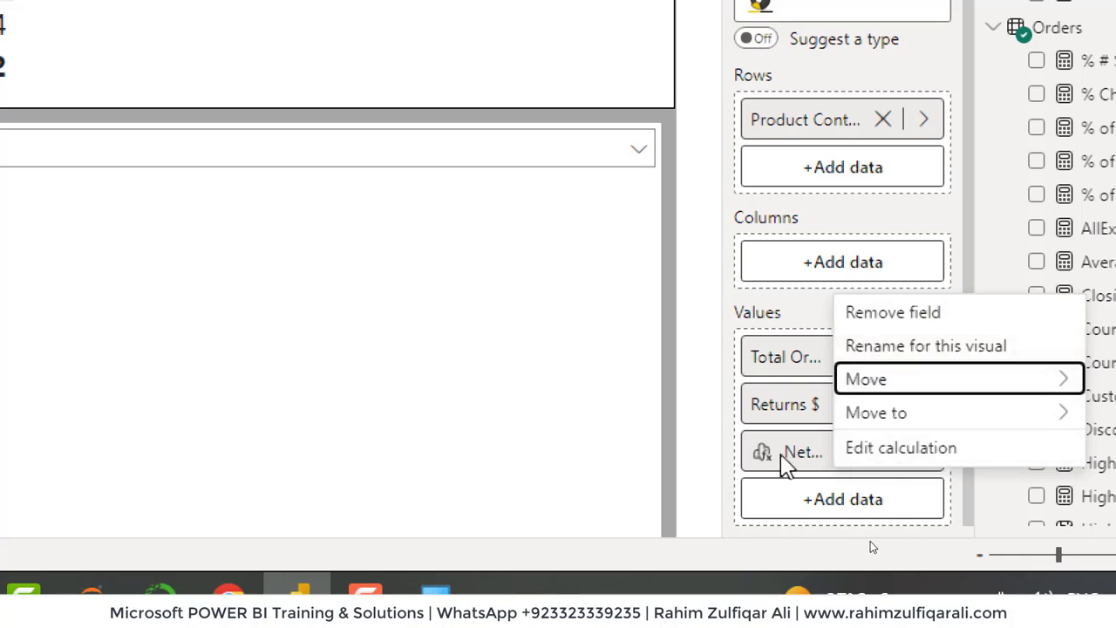
left_click(900, 447)
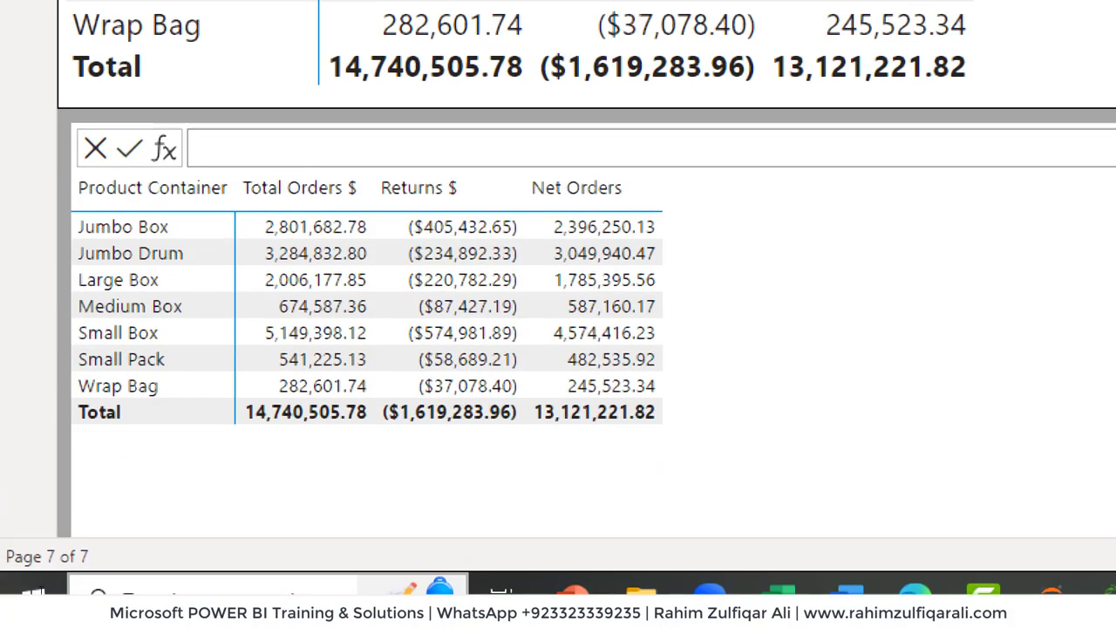
Step: Insert the Versus previous template and set its first field to [Total Orders $]
left_click(165, 151)
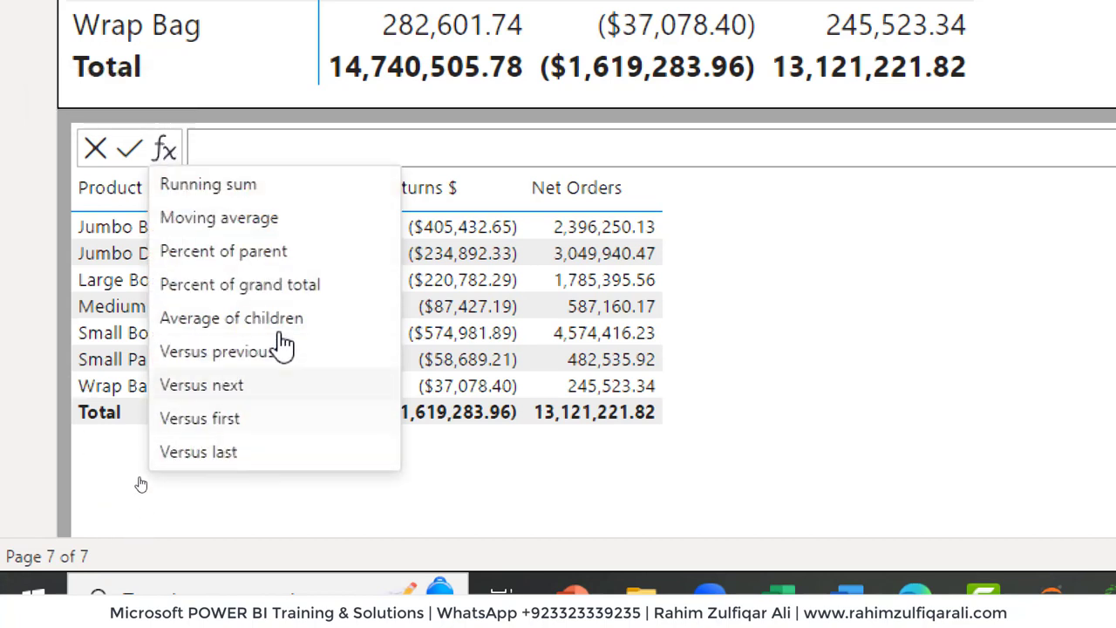
left_click(253, 352)
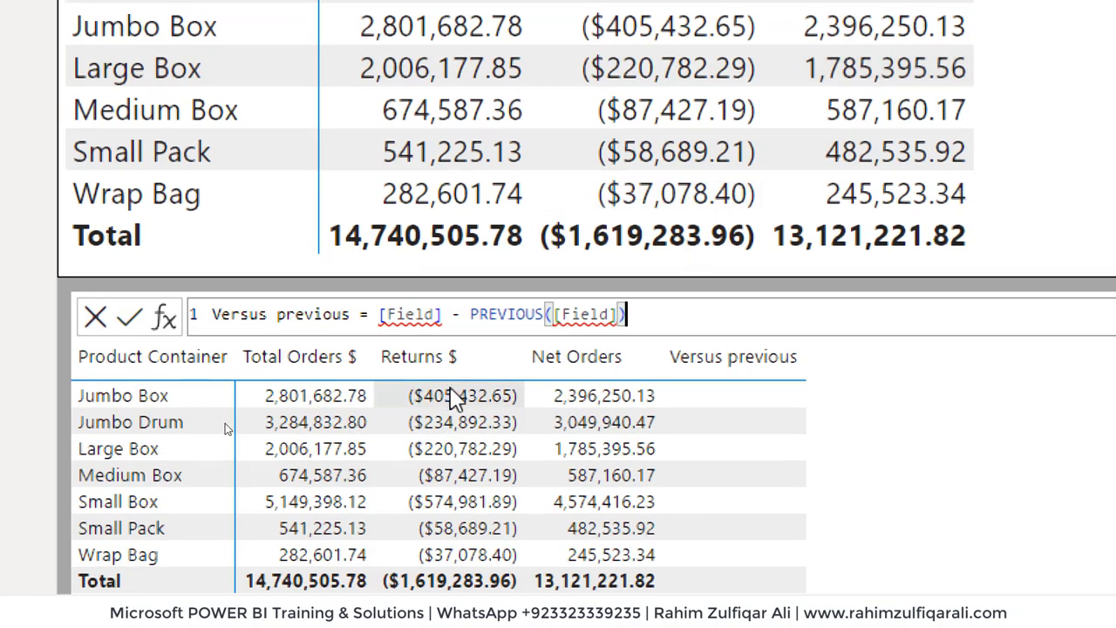
left_click(453, 316)
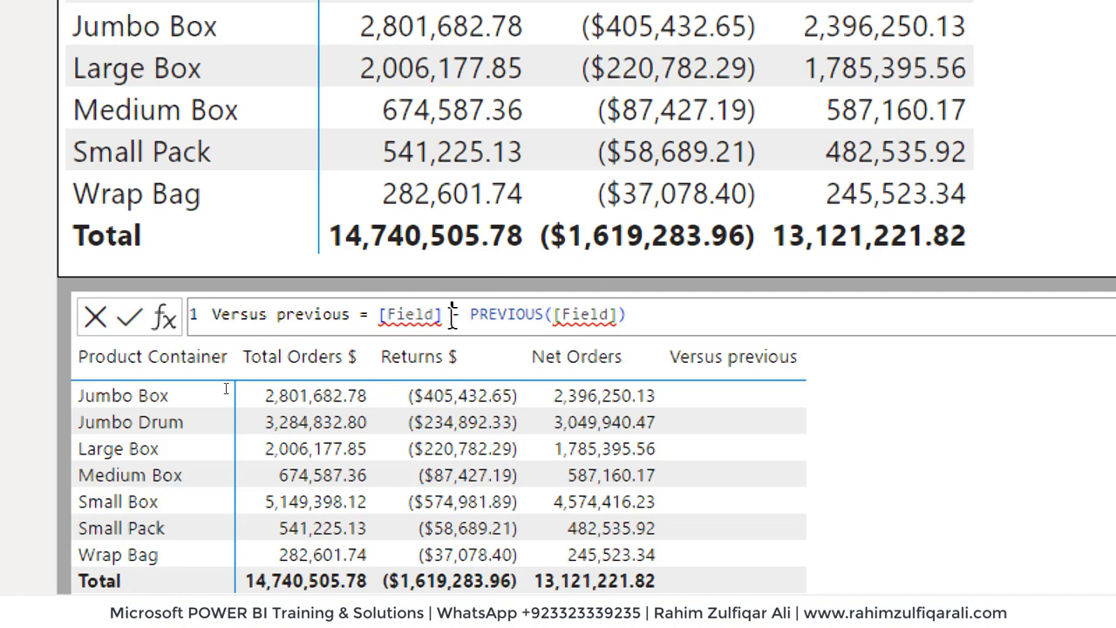
key("Left")
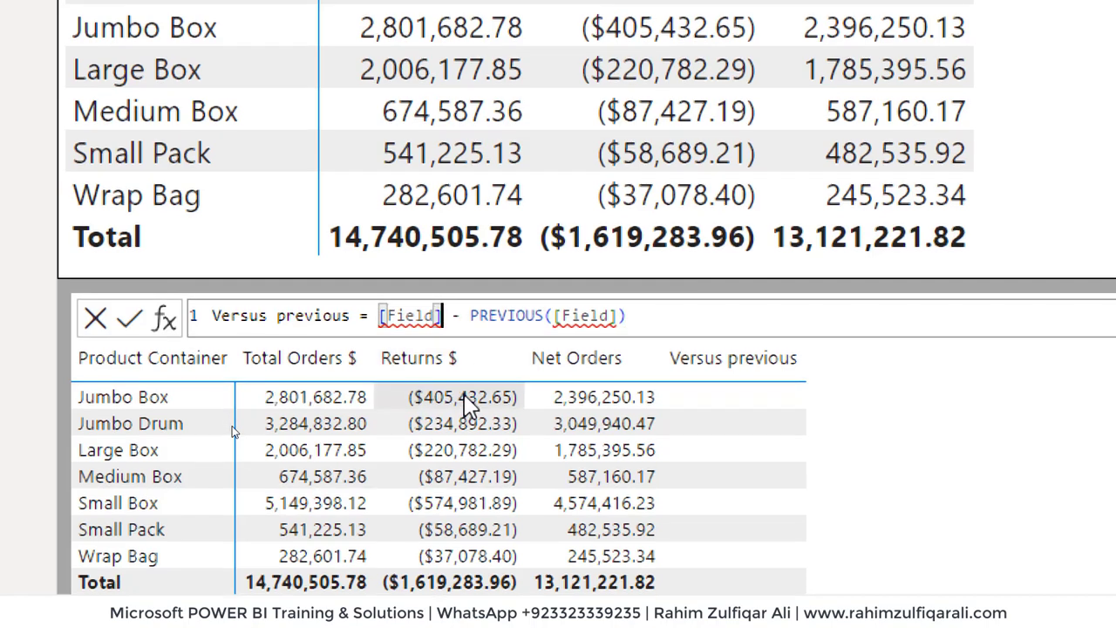
key("shift+Left")
key("shift+Left")
key("shift+Left")
key("shift+Left")
key("shift+Left")
key("shift+Left")
key("shift+Left")
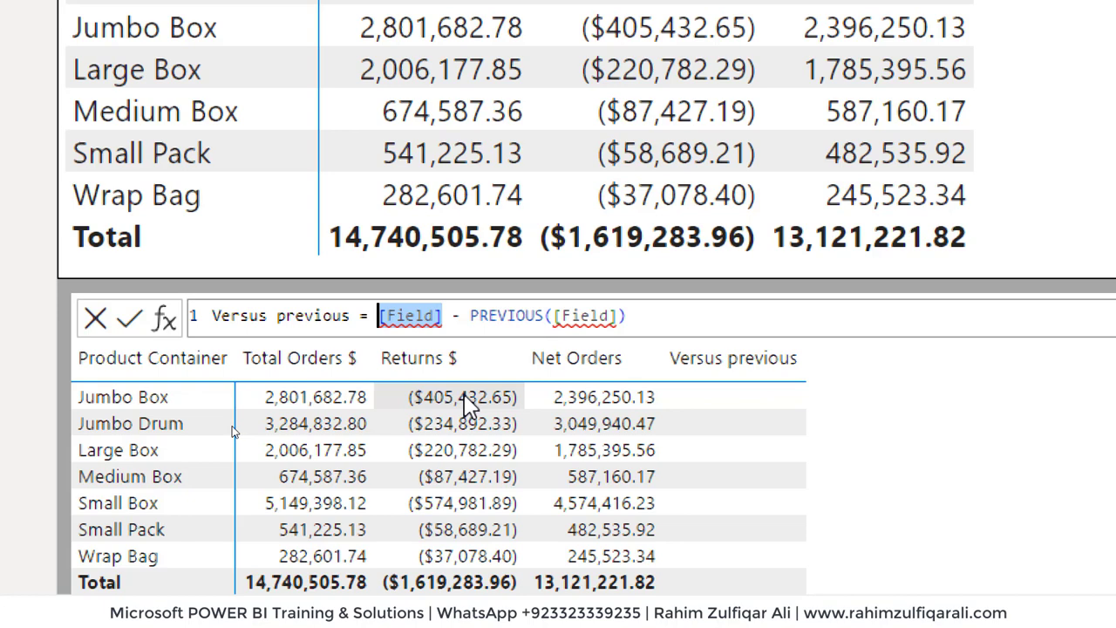
key("BackSpace")
type("[")
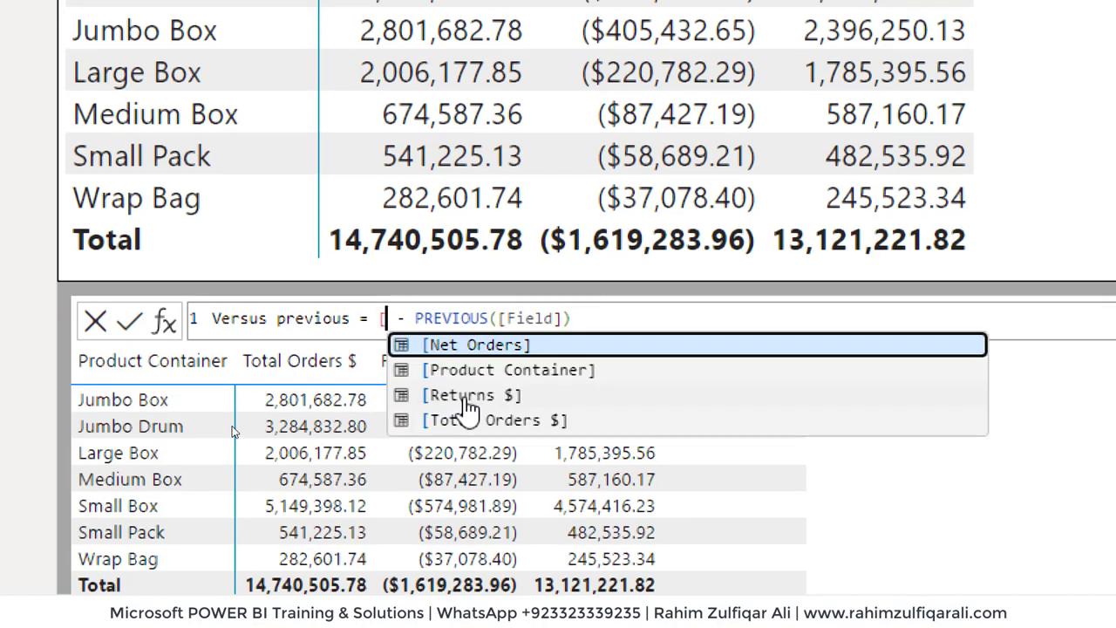
key("Down")
key("Down")
key("Down")
key("Tab")
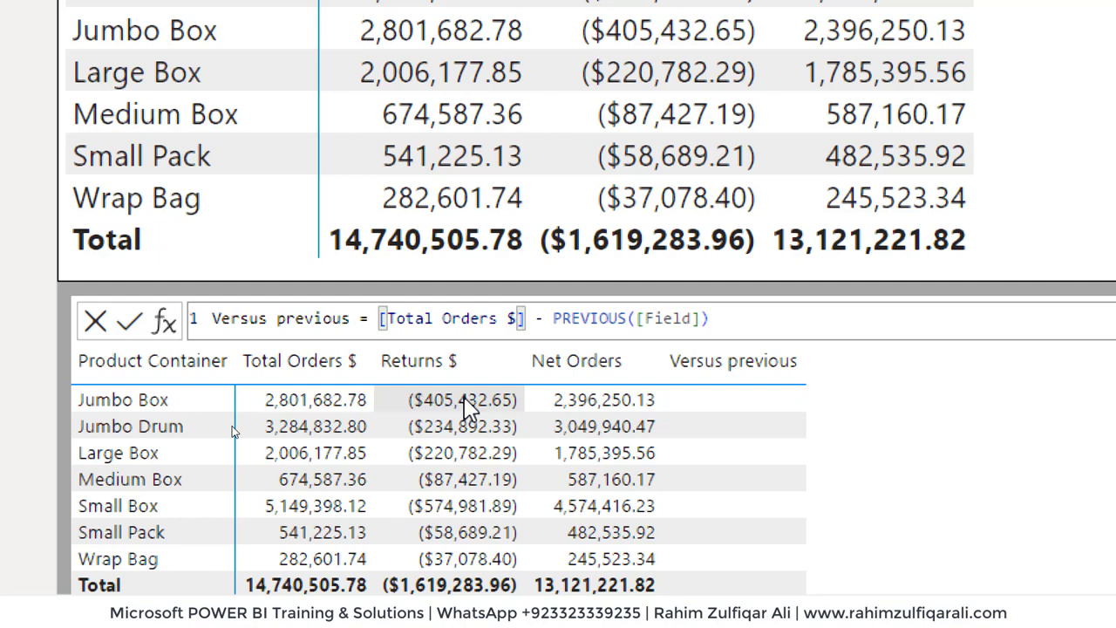
Step: Put [Total Orders $] inside PREVIOUS and commit the Versus previous calculation
key("Right")
key("Right")
key("Right")
key("Right")
key("Right")
key("Right")
key("Right")
key("Right")
key("Right")
key("Right")
key("Right")
key("Right")
key("Right")
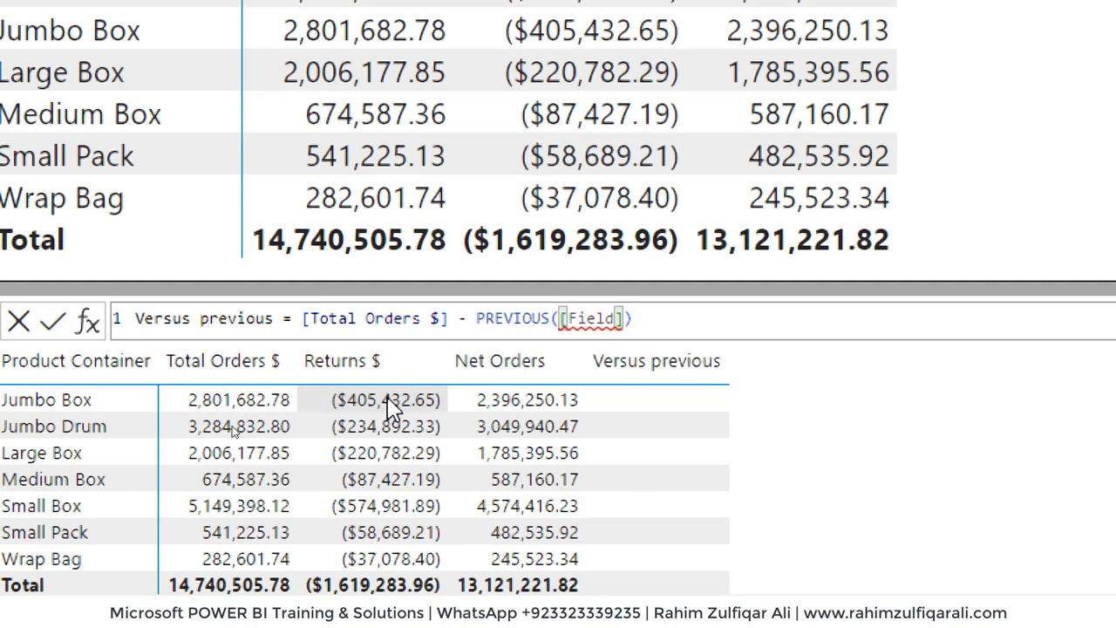
key("shift+Right")
key("shift+Right")
key("shift+Right")
key("shift+Right")
key("shift+Right")
key("shift+Right")
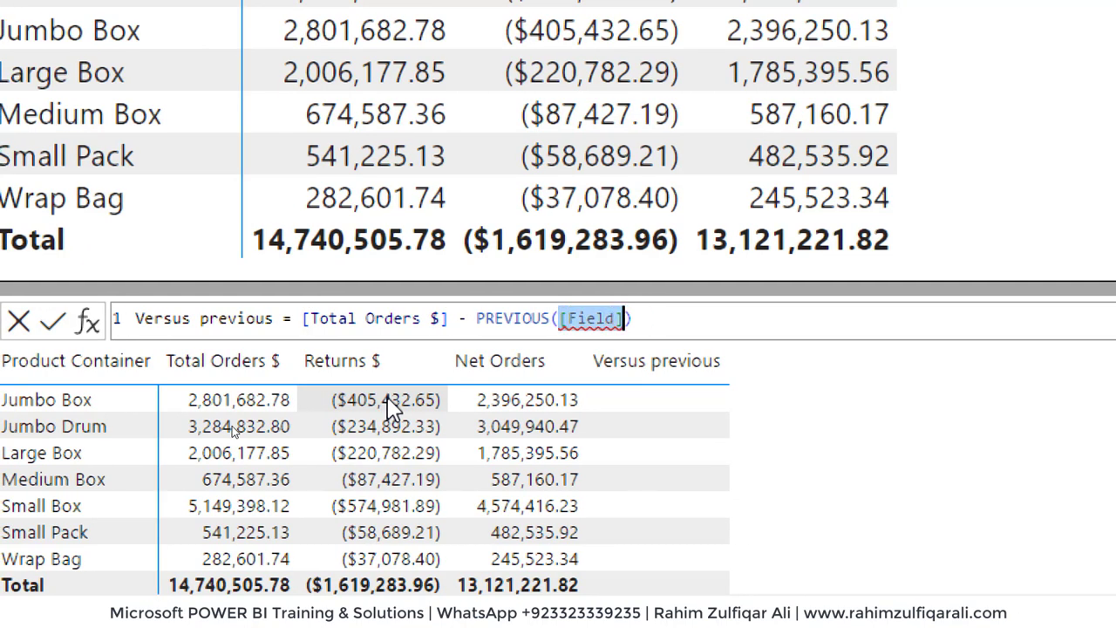
type("[")
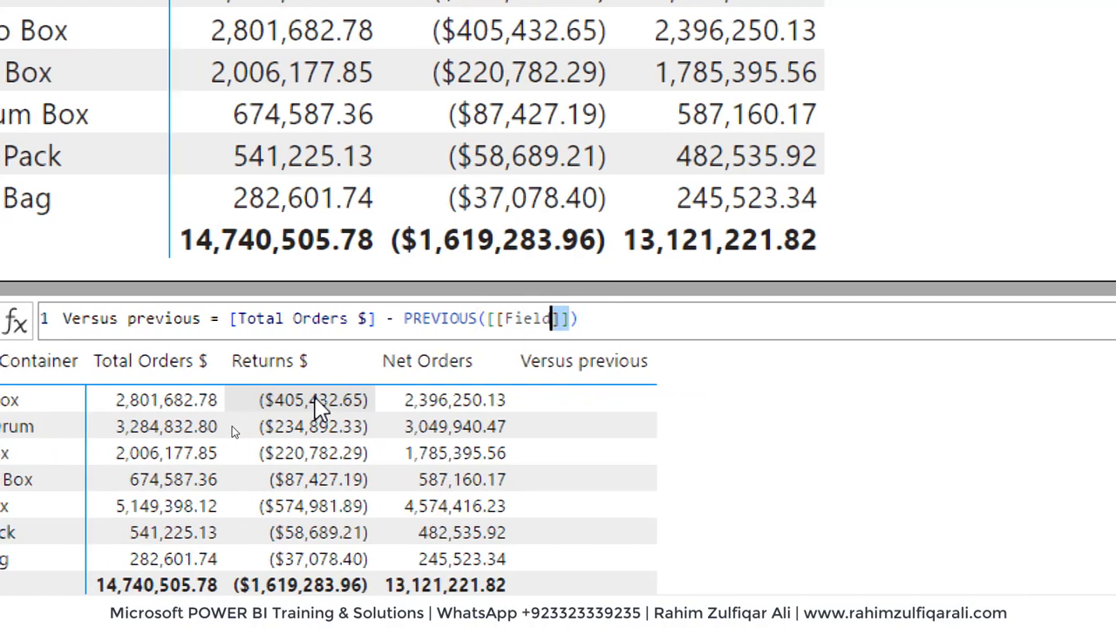
key("ctrl+z")
key("BackSpace")
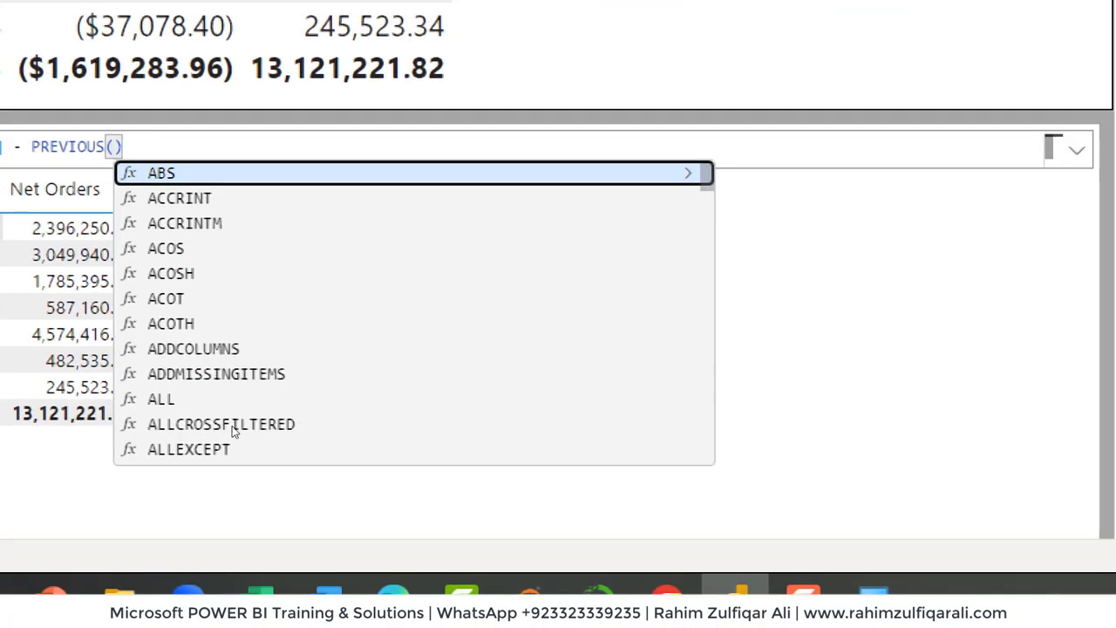
type("[Total Orders $")
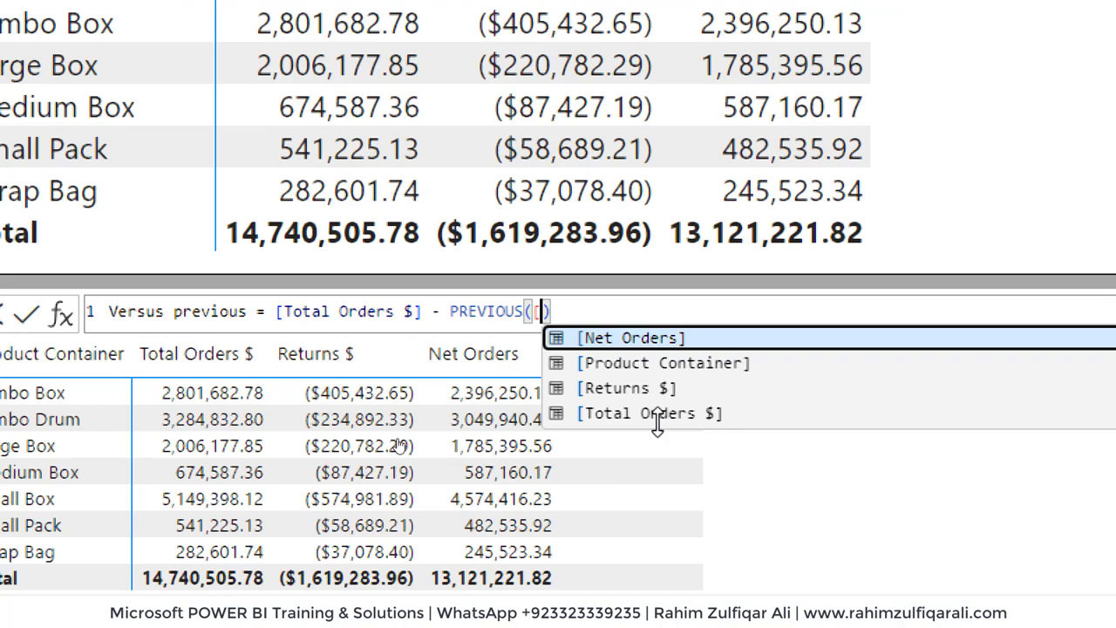
left_click(694, 413)
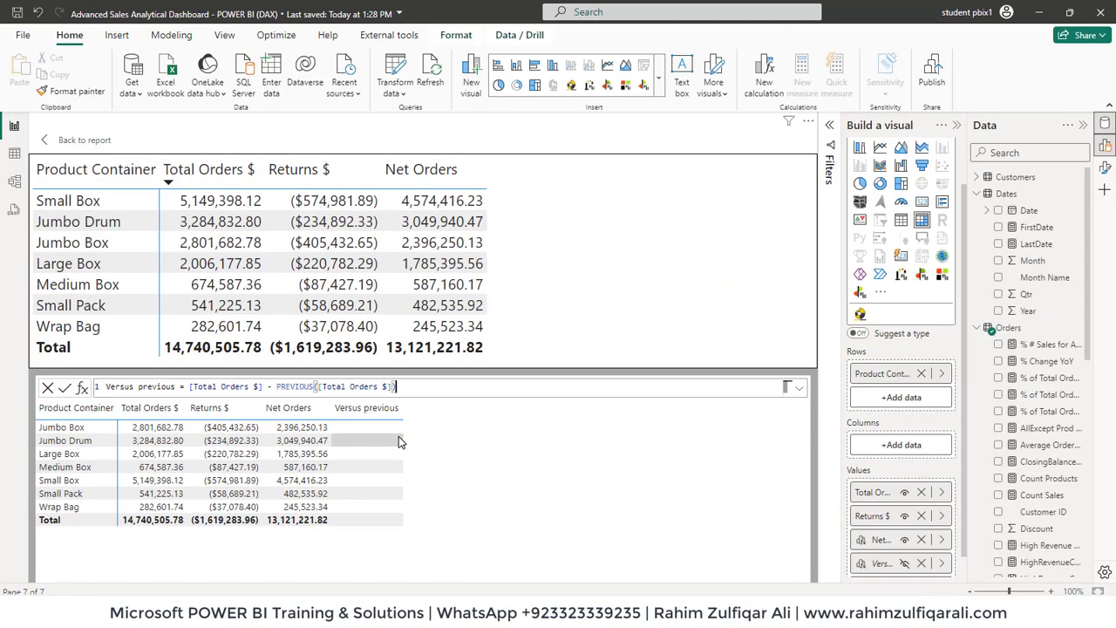
key("Return")
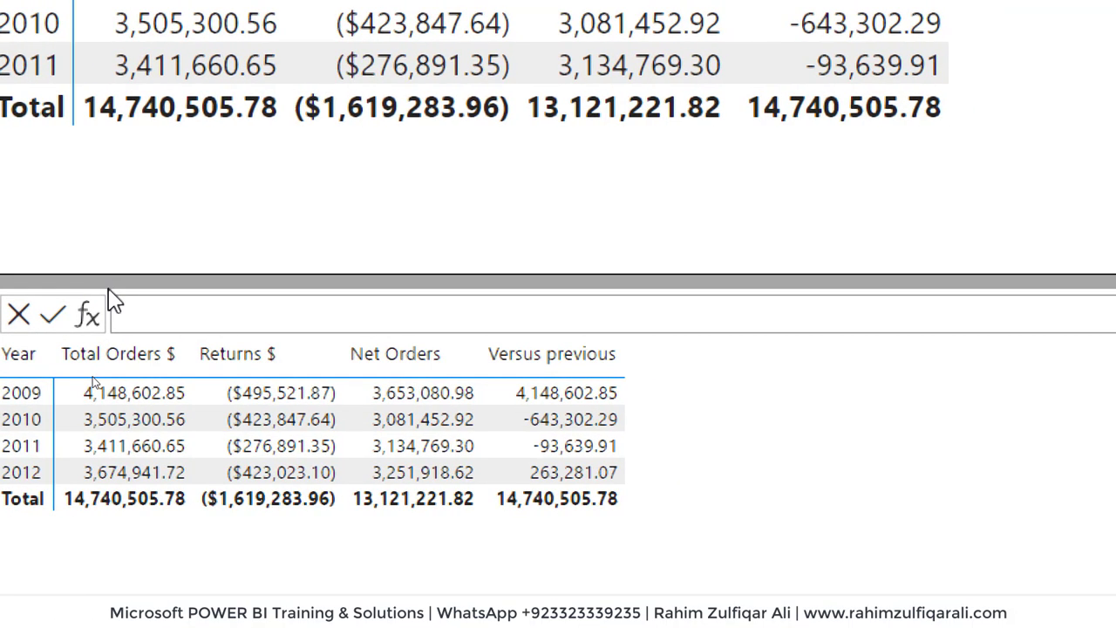
Step: Insert the Percent of parent template with [Total Orders $] as the DIVIDE numerator
left_click(87, 314)
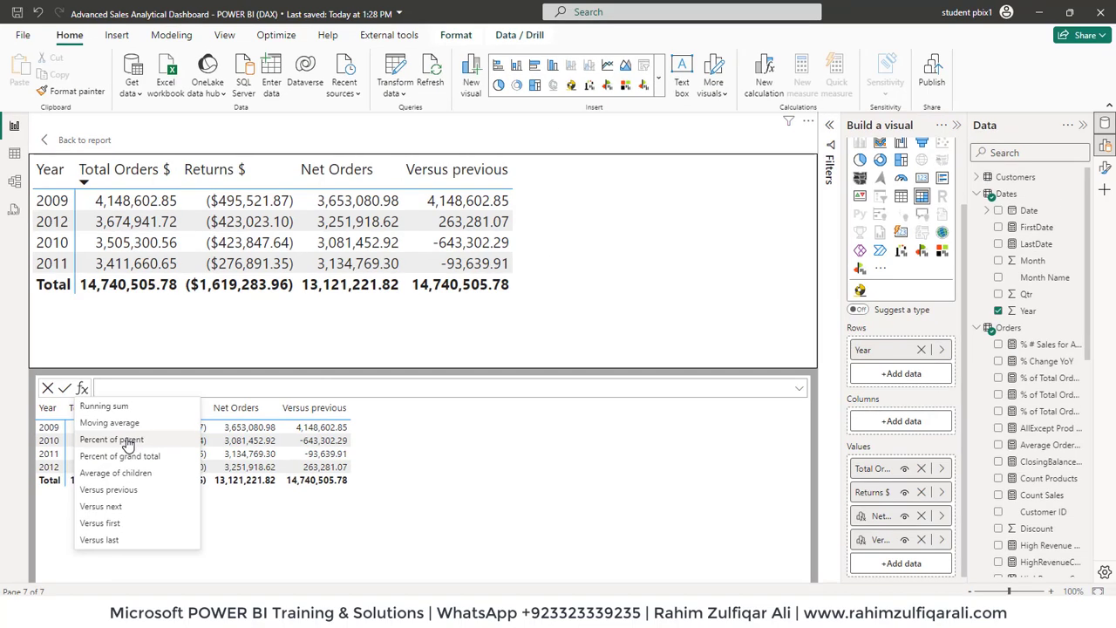
left_click(127, 443)
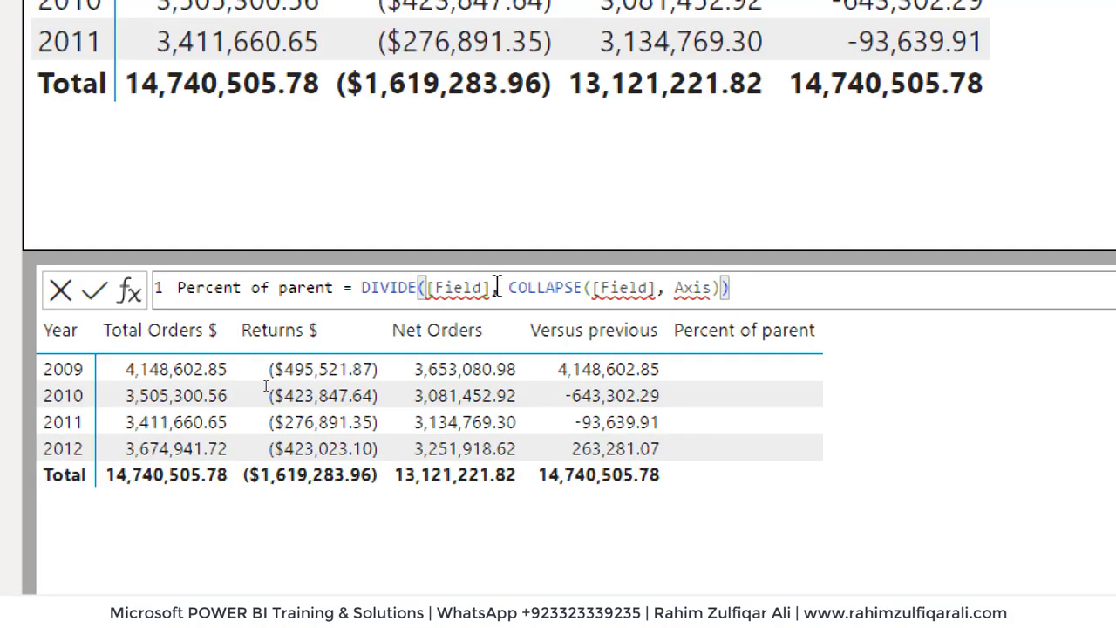
left_click(264, 386)
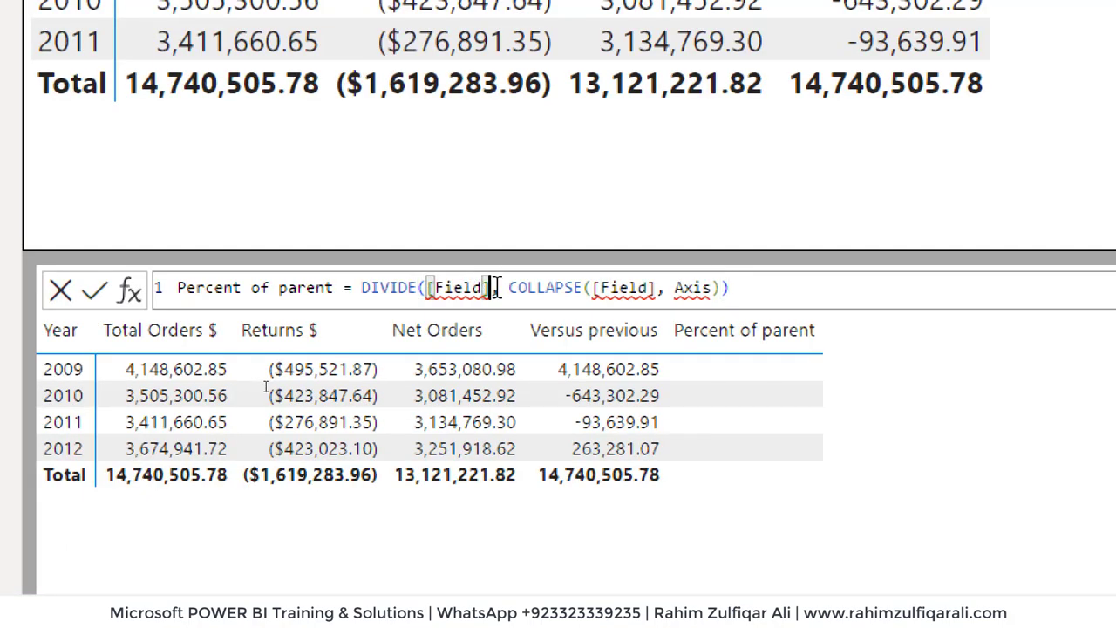
key("BackSpace")
key("BackSpace")
key("BackSpace")
key("BackSpace")
key("BackSpace")
key("BackSpace")
key("BackSpace")
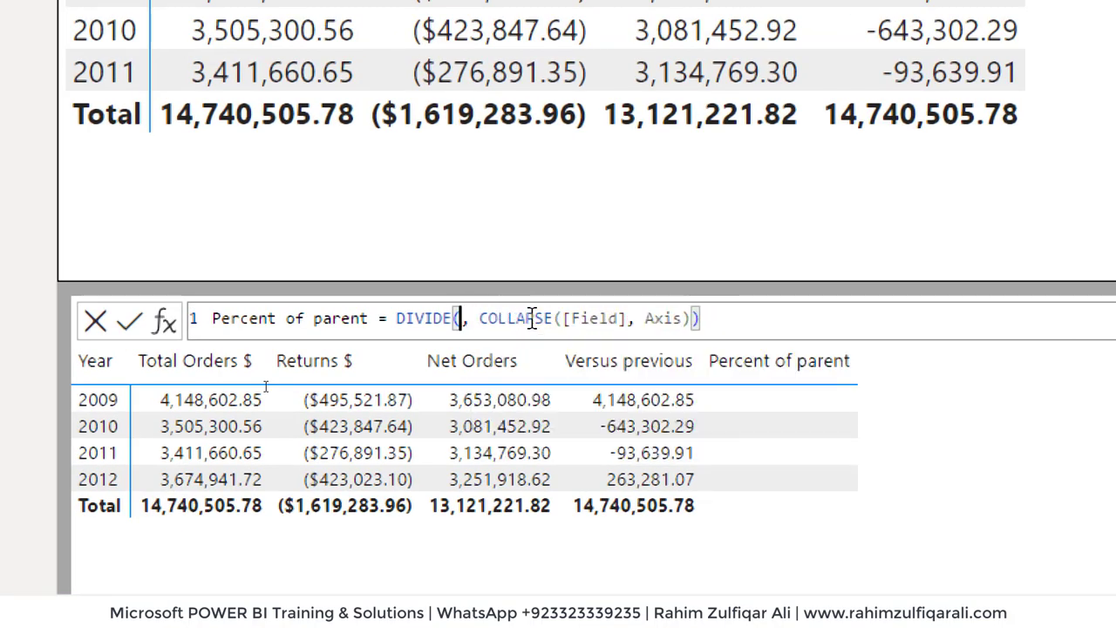
type("[")
key("Down")
key("Down")
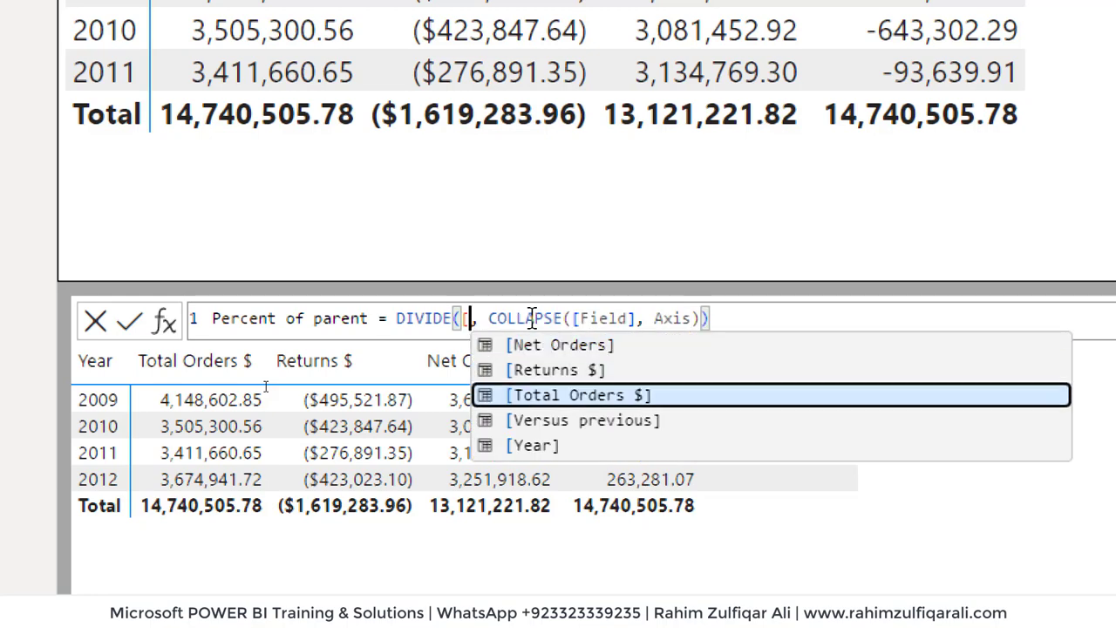
key("Tab")
key("Right")
key("Right")
key("Right")
key("Right")
key("Right")
key("Right")
key("Right")
key("Right")
key("Right")
key("Right")
key("Right")
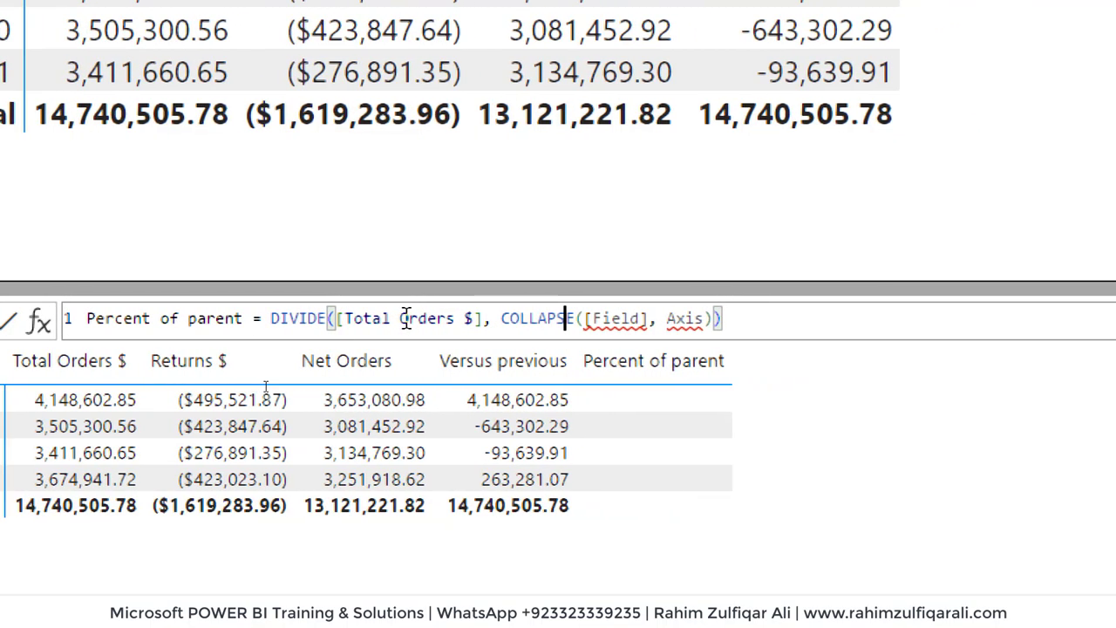
Step: Fill COLLAPSE with [Total Orders $] and axis ROWS, committing yearly shares 0.28–0.23
key("shift+Right")
key("shift+Right")
key("shift+Right")
key("shift+Right")
key("shift+Right")
key("shift+Right")
key("shift+Right")
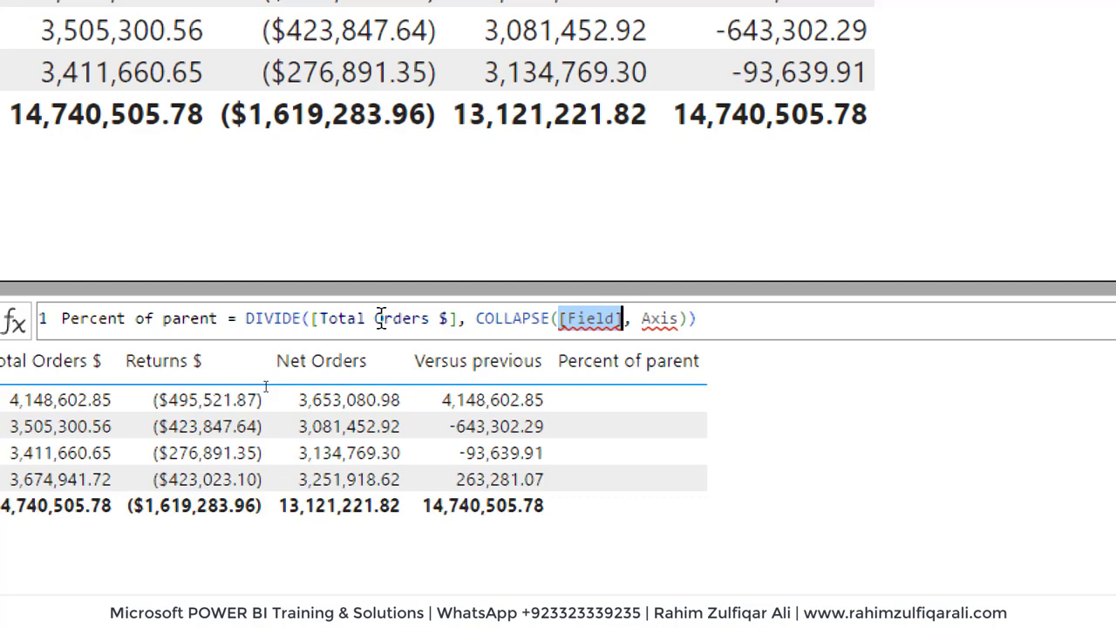
key("Delete")
type("[")
key("Down")
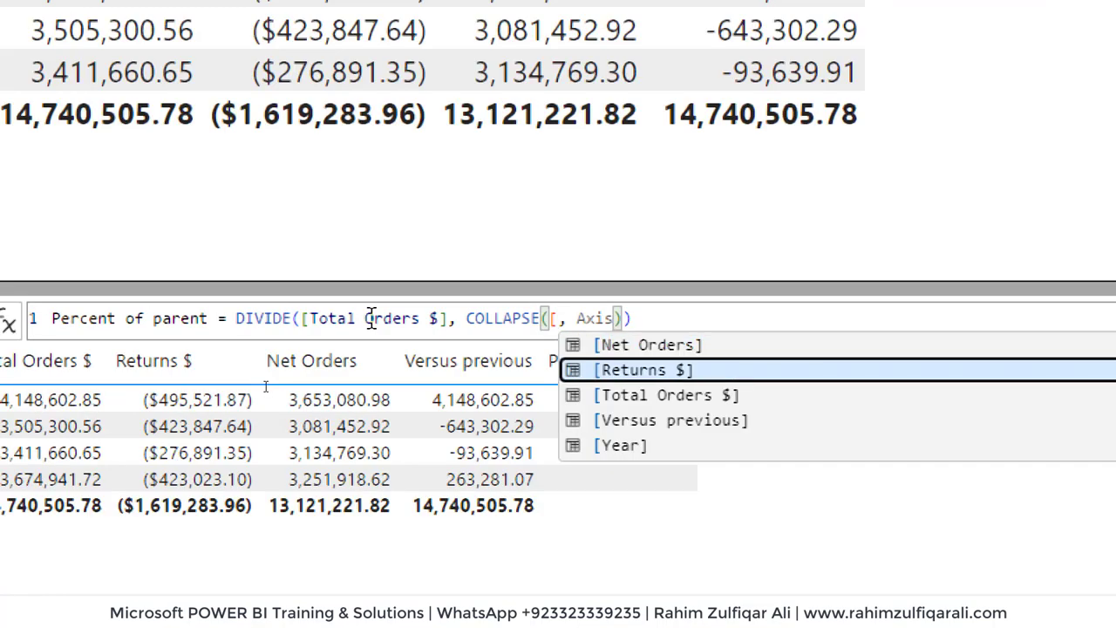
key("Down")
key("Down")
key("Up")
key("Tab")
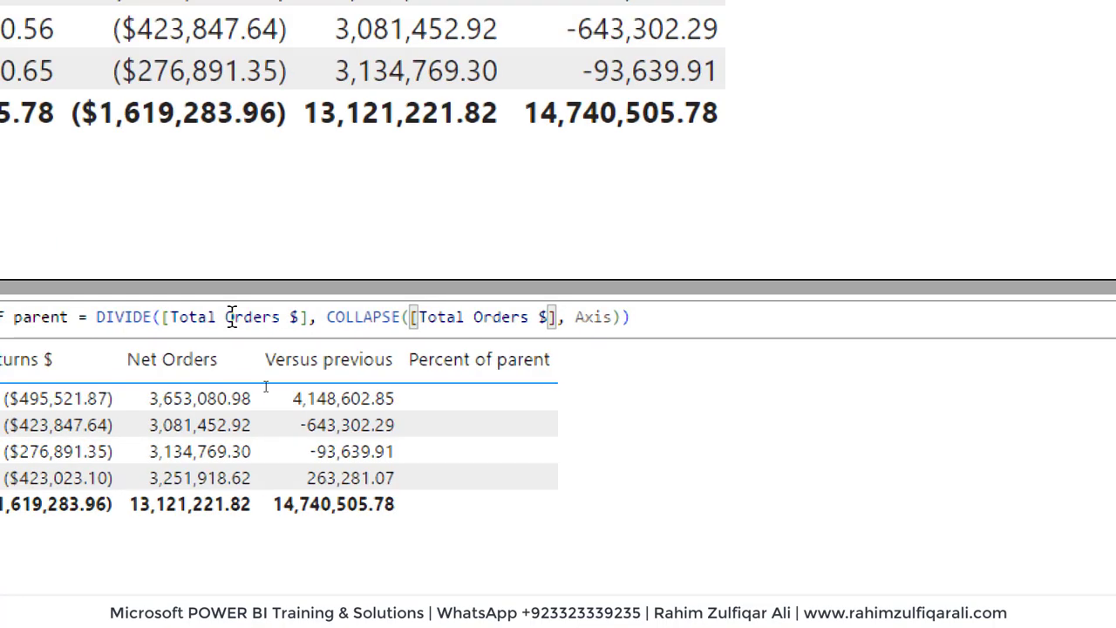
key("Right")
key("Right")
key("shift+Right")
key("shift+Right")
key("shift+Right")
key("shift+Right")
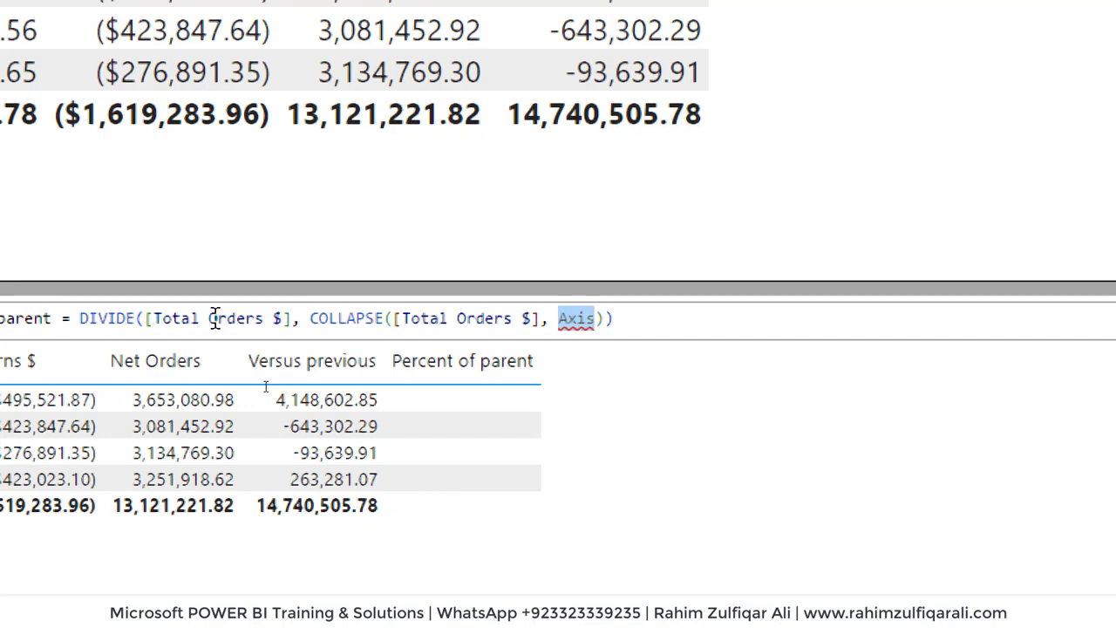
type("ro")
key("Tab")
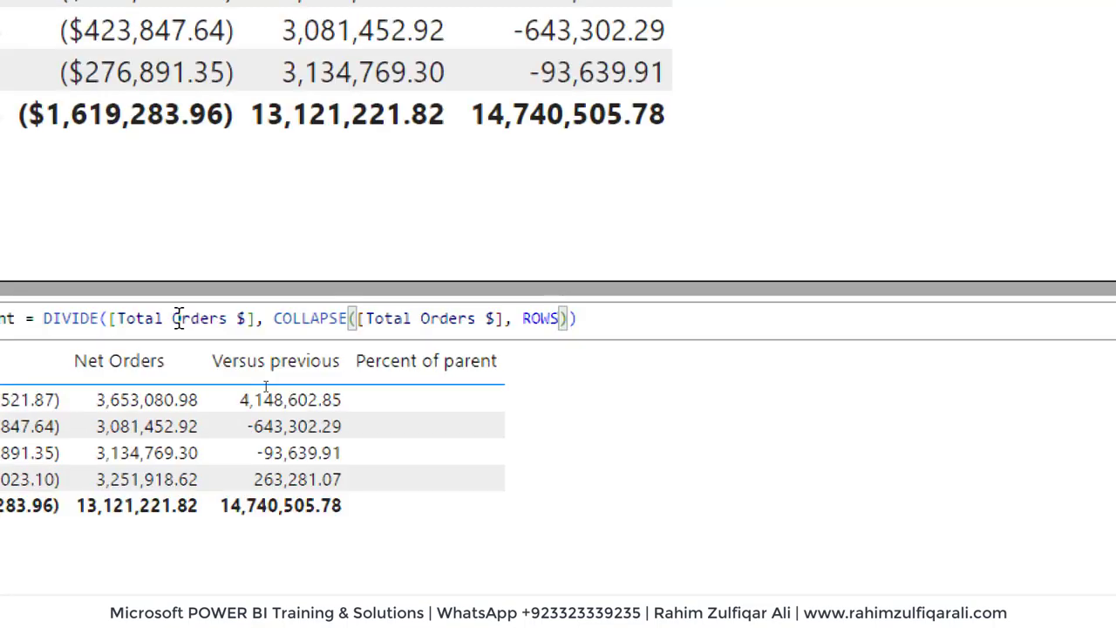
key("End")
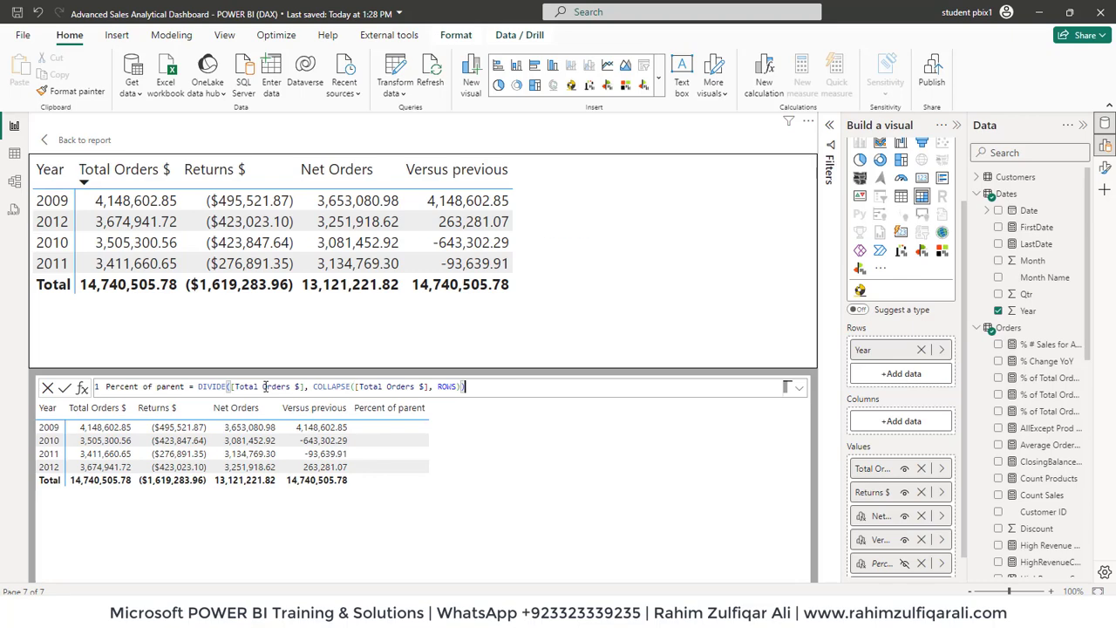
key("Return")
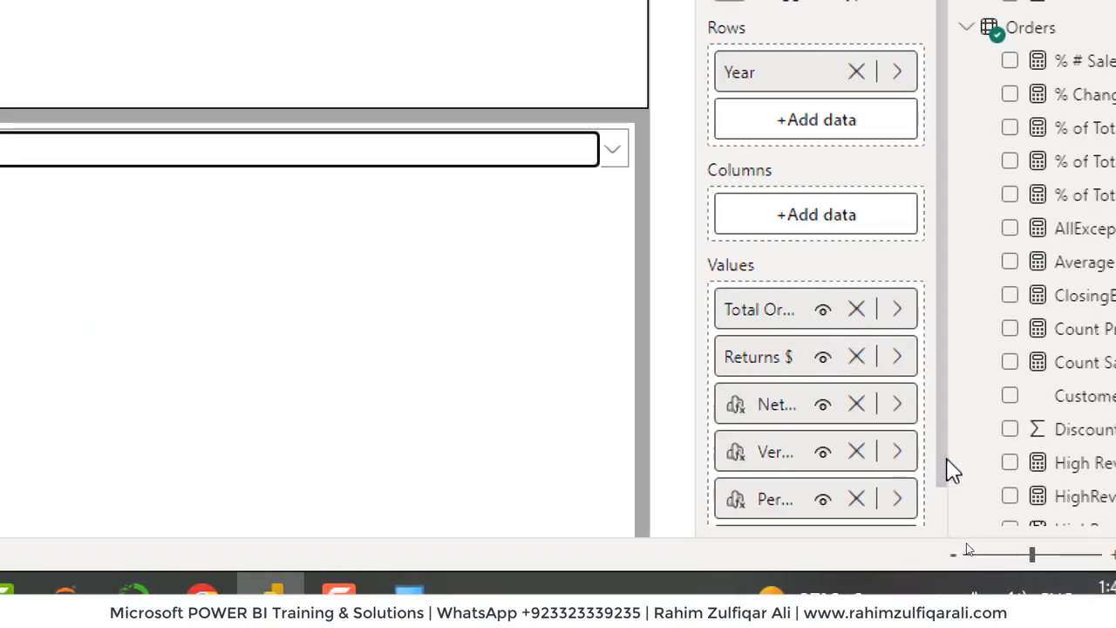
Step: Wrap the Percent of parent formula in FORMAT(..., "#.0%") so years show 23.1%–28.1%
scroll(949, 483, "down", 1)
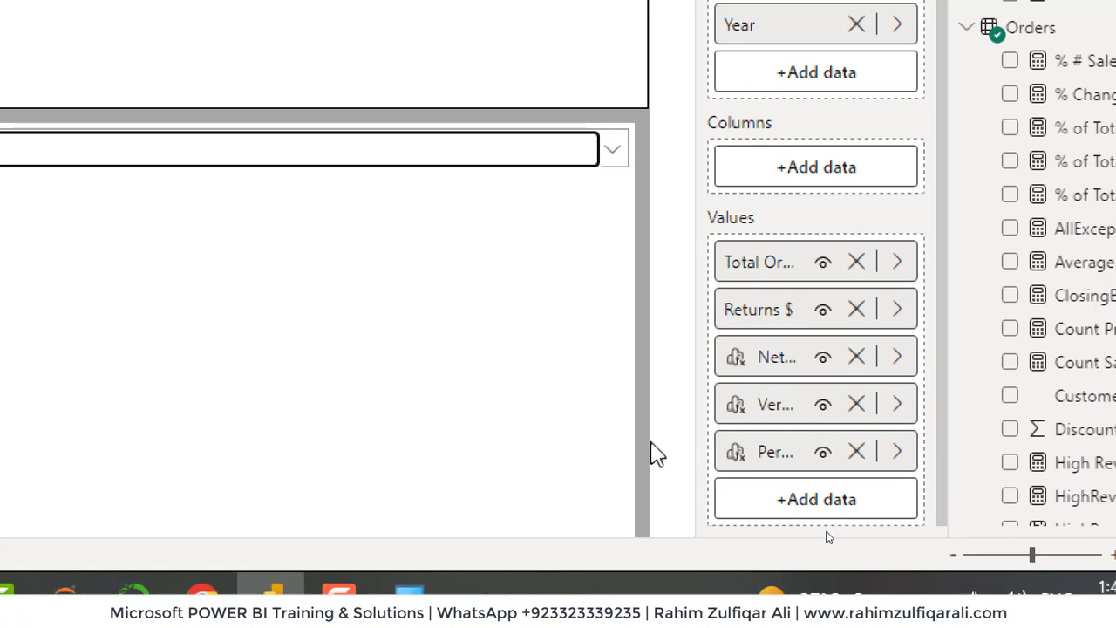
left_click(755, 464)
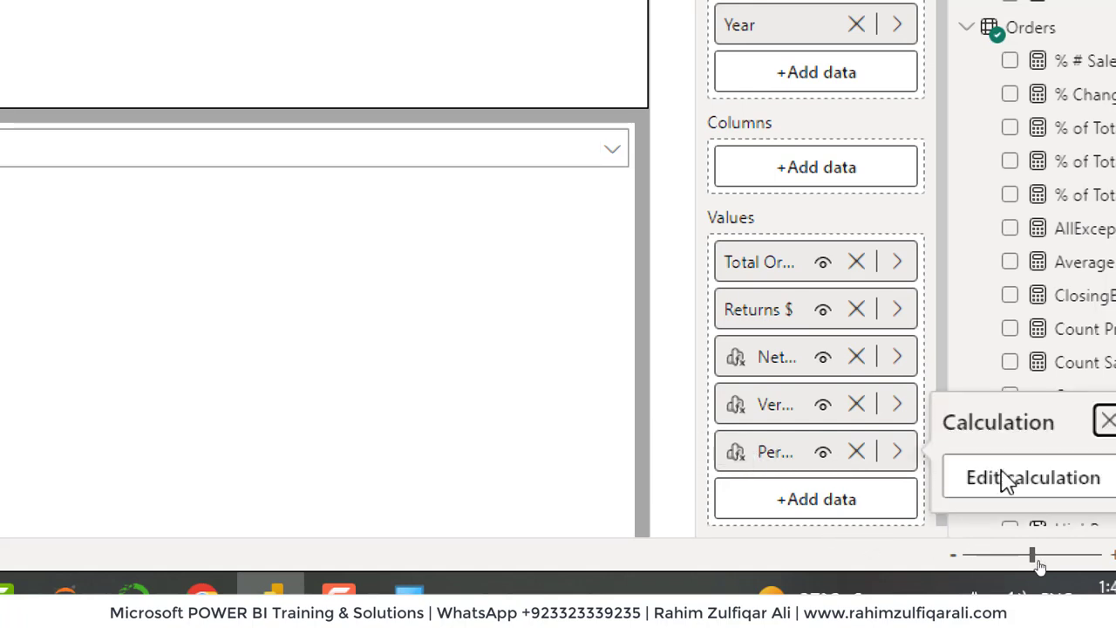
left_click(1037, 487)
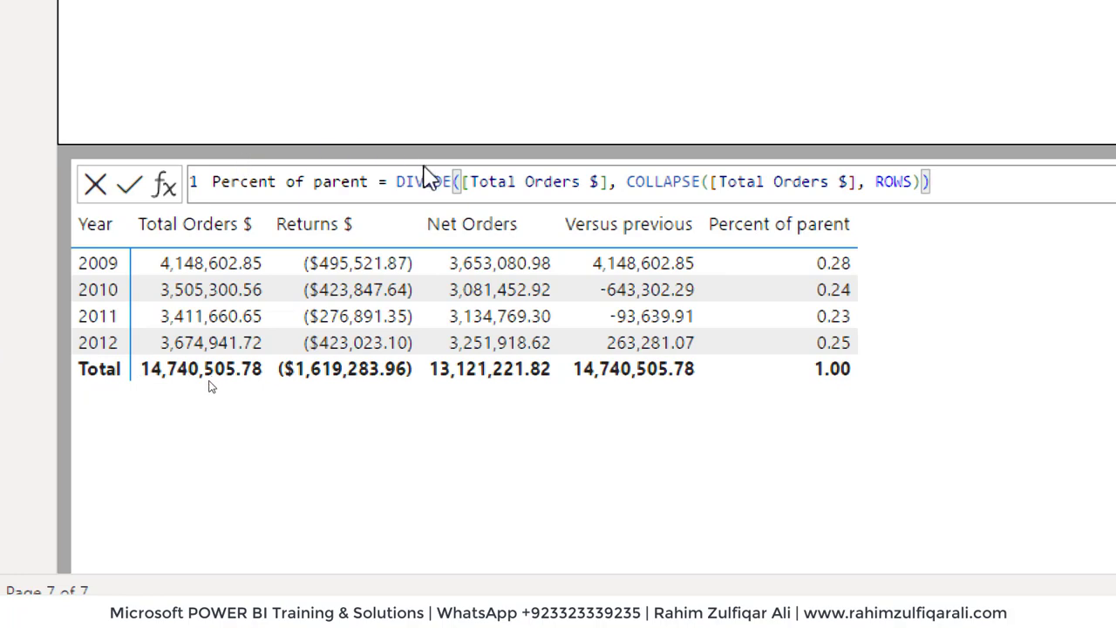
left_click(399, 181)
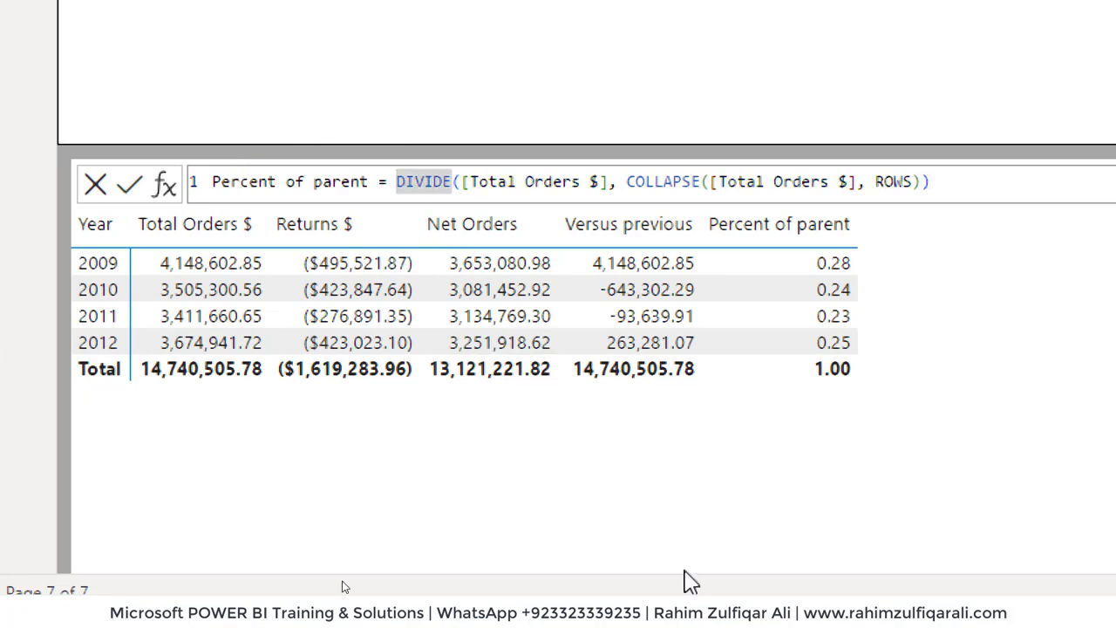
type("FORMAT")
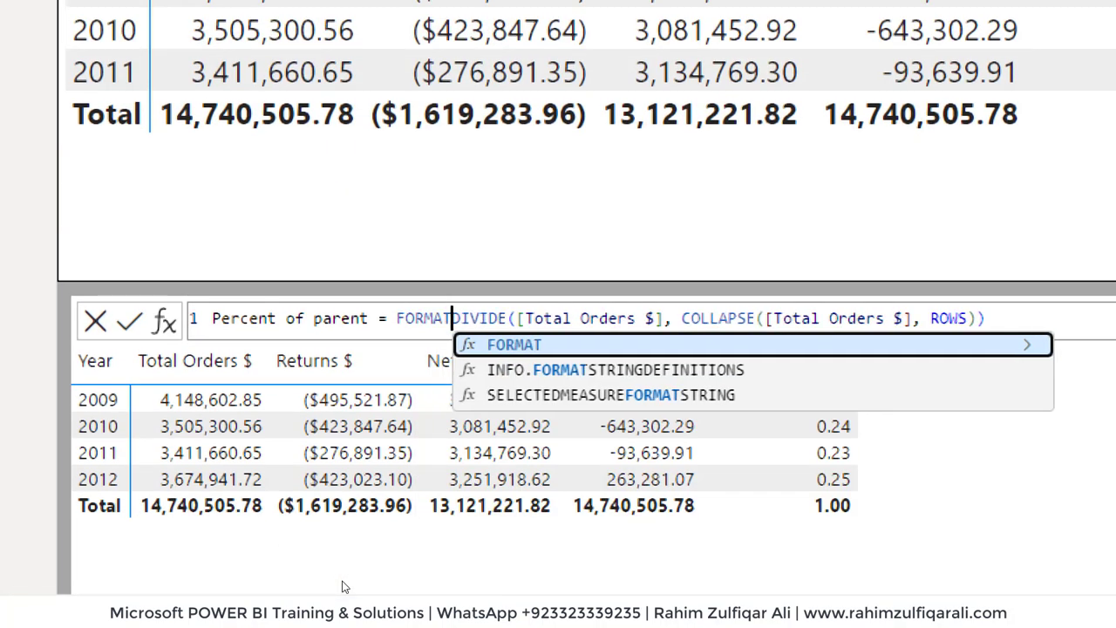
type("(")
key("End")
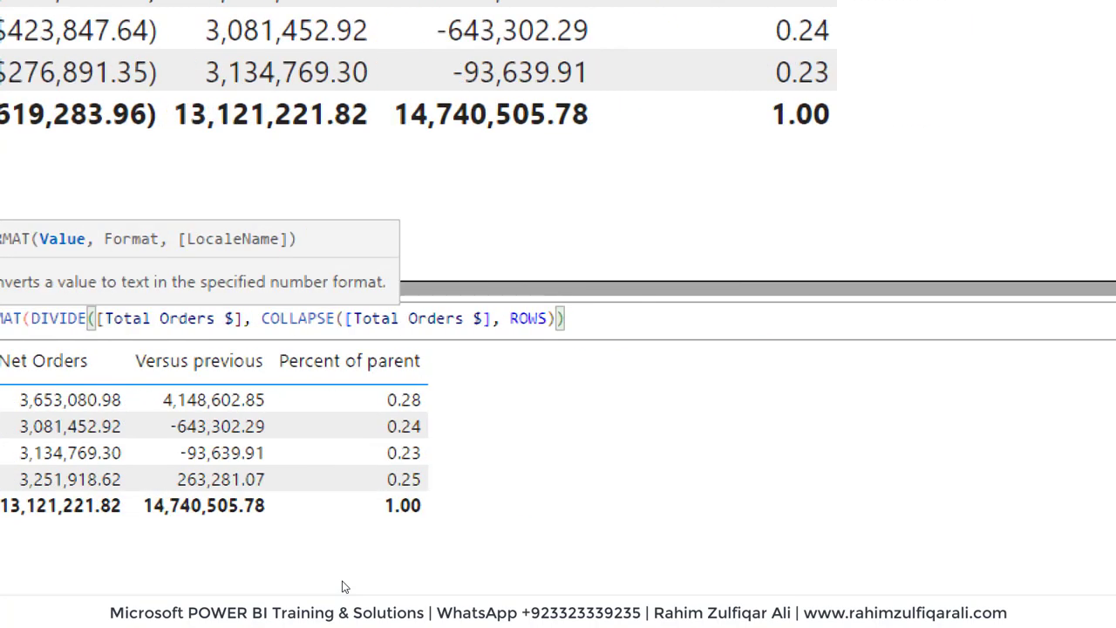
type(",")
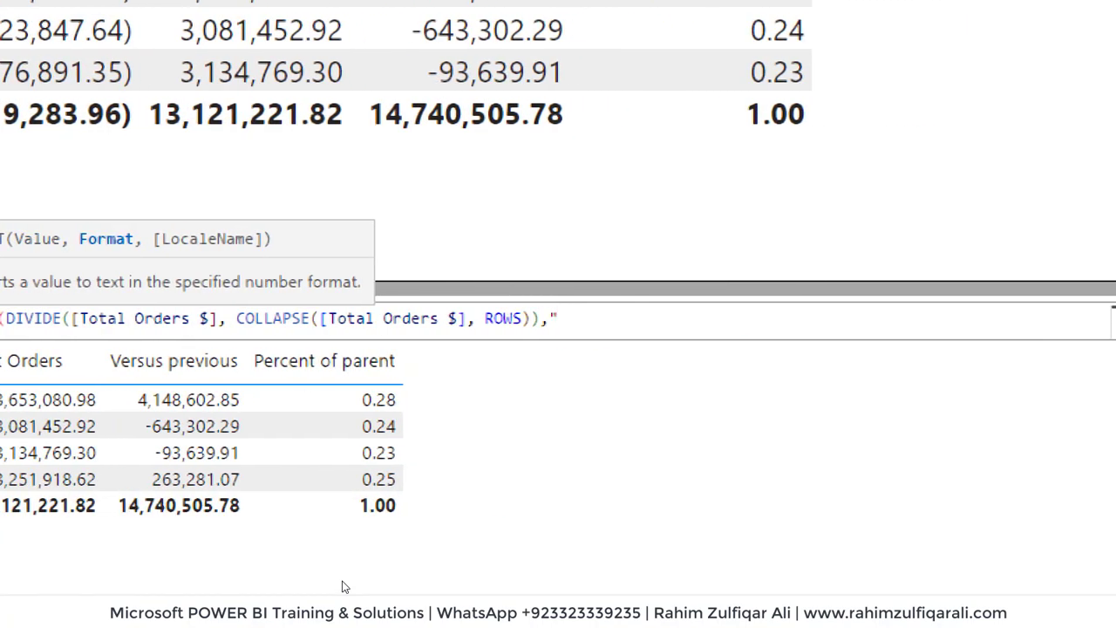
type("\"#.))")
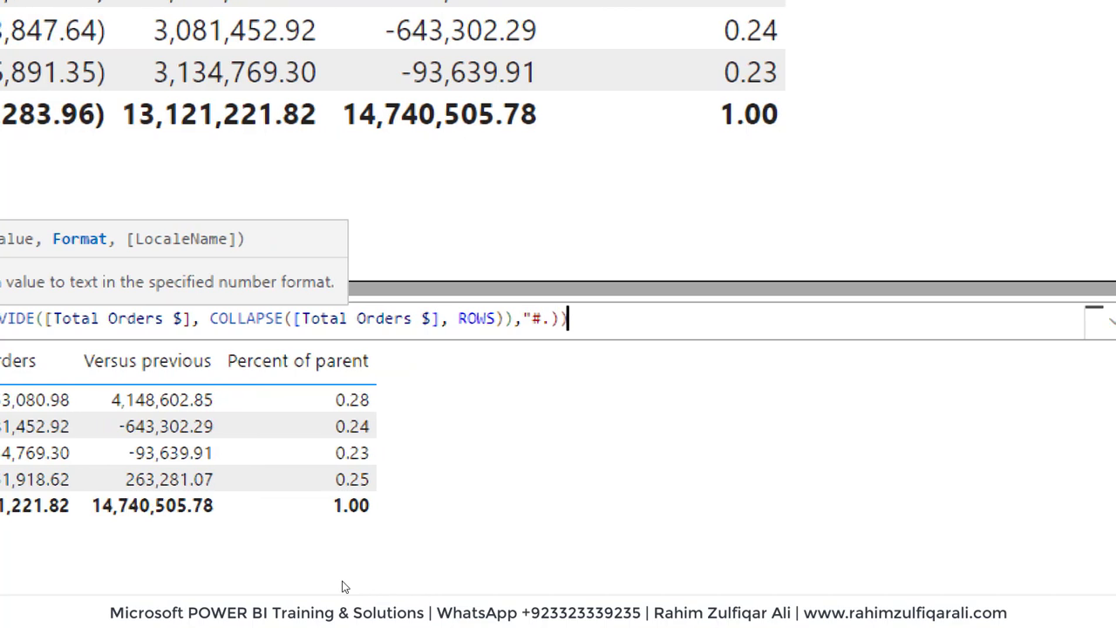
key("BackSpace")
key("BackSpace")
key("BackSpace")
type(".0%\")")
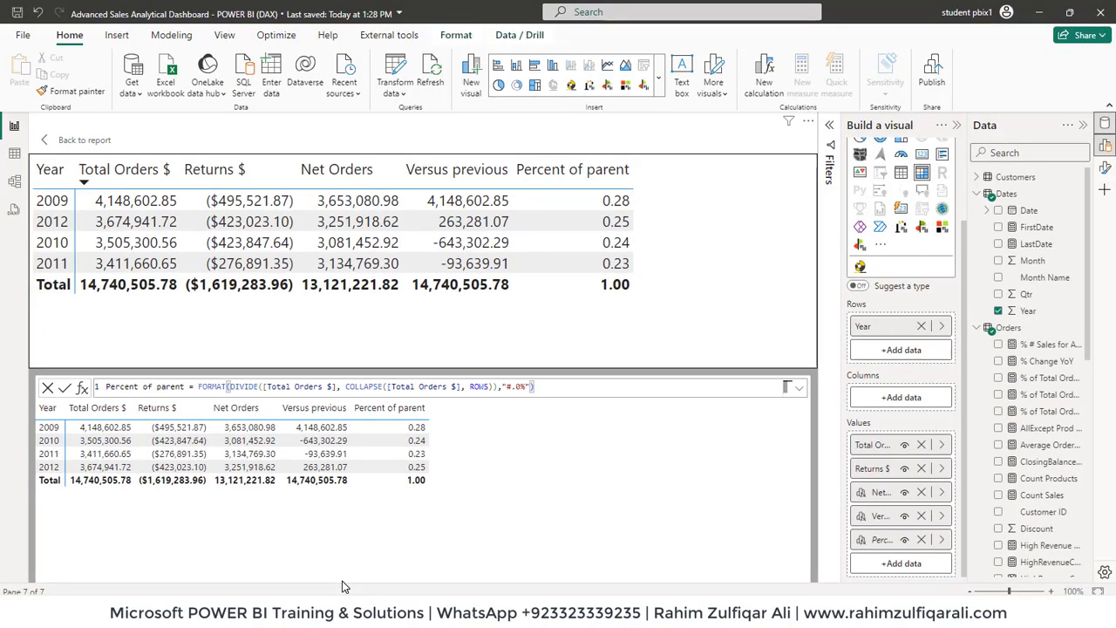
key("Return")
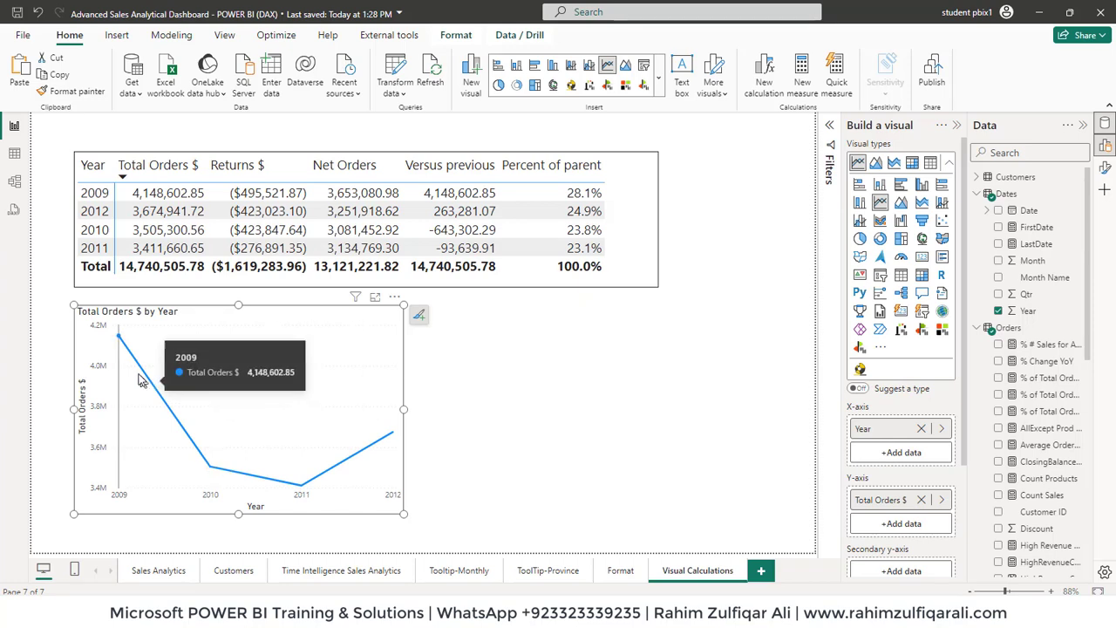
mouse_move(169, 416)
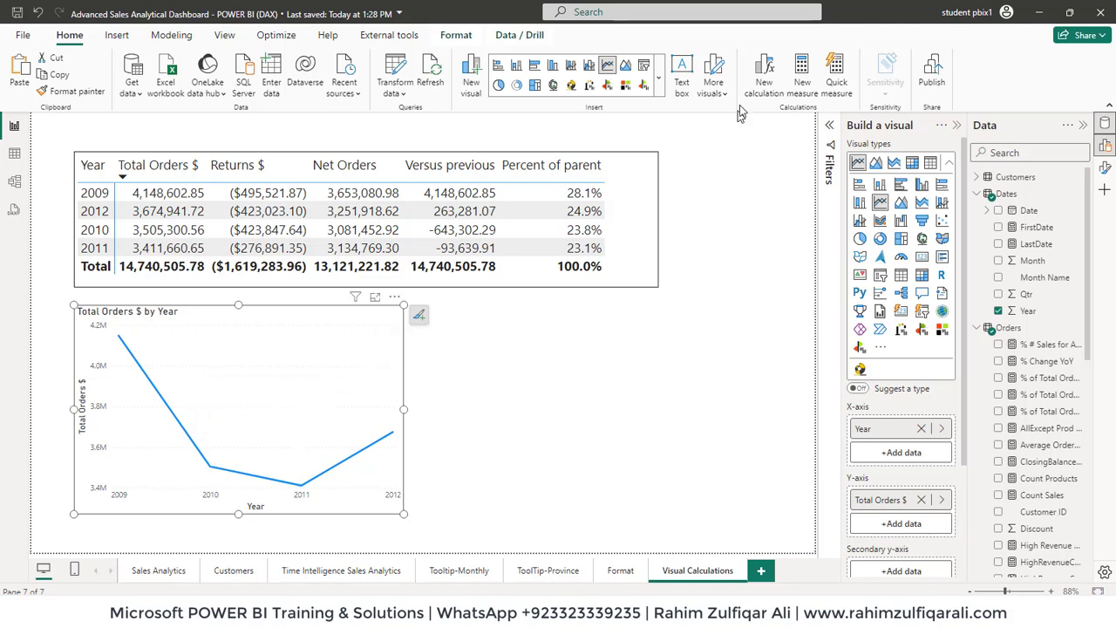
Step: Add a Moving average calculation of [Total Orders $] with window size 2 to the line chart
left_click(763, 87)
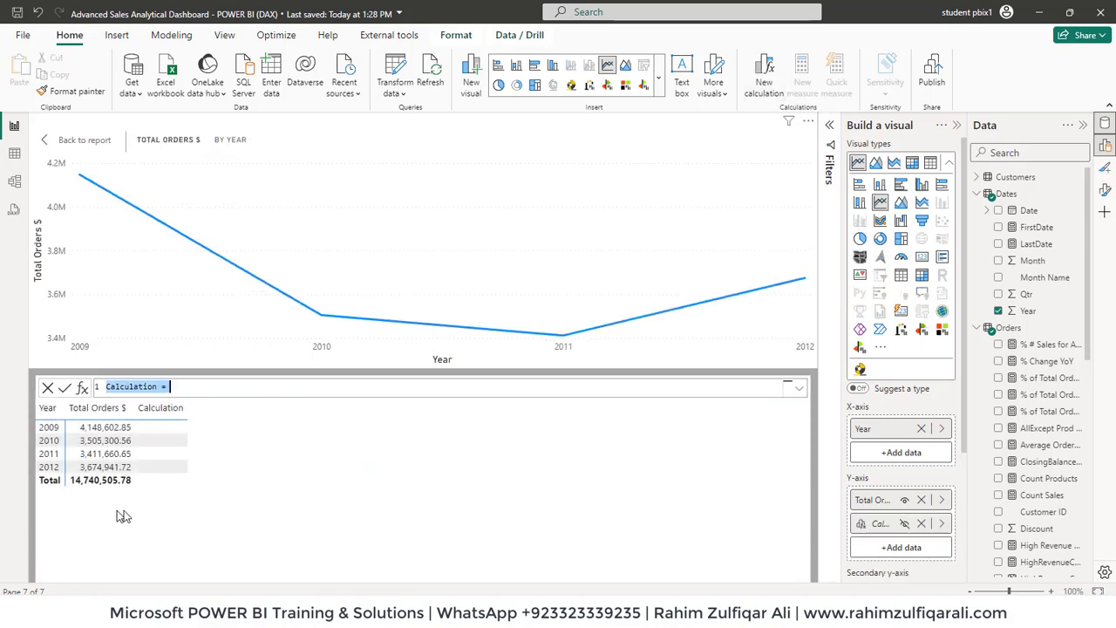
left_click(82, 388)
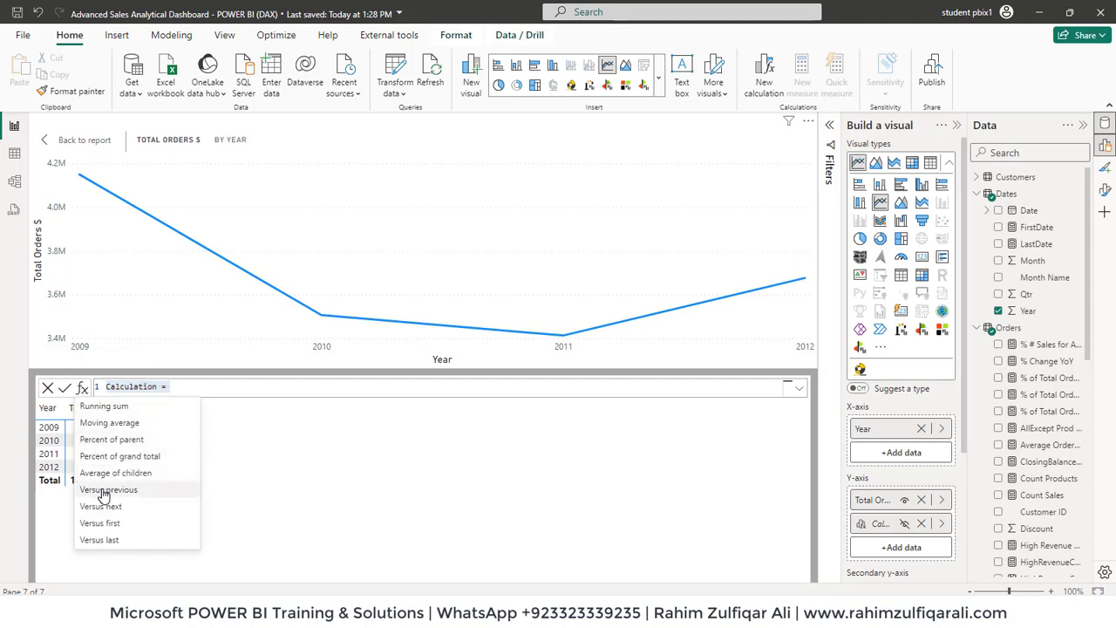
left_click(112, 423)
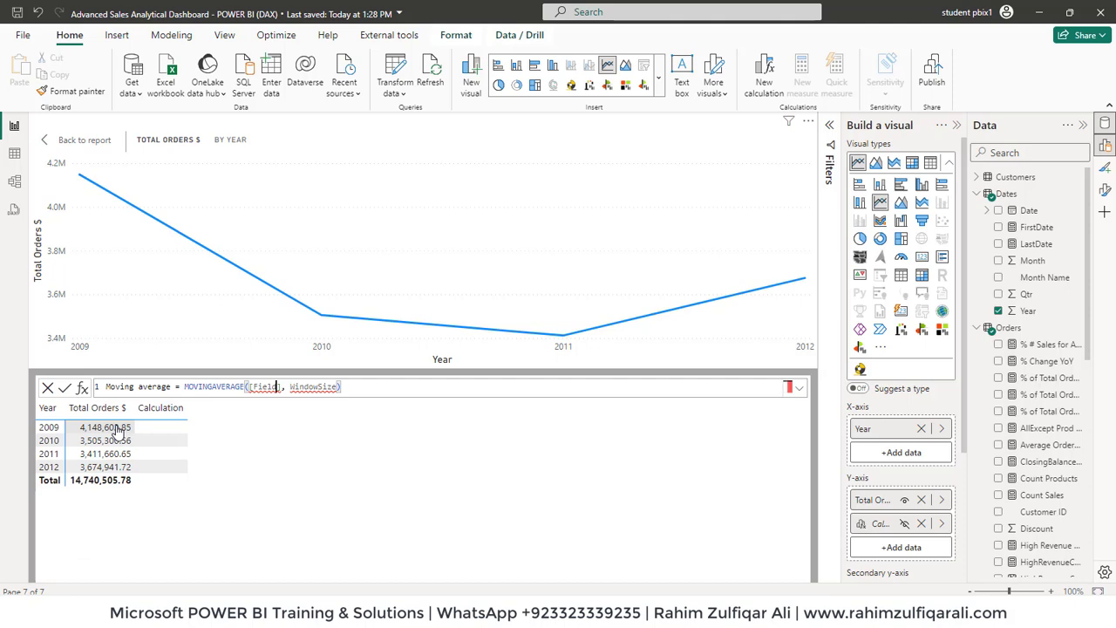
key("shift+Left")
key("shift+Left")
key("shift+Left")
key("shift+Left")
key("shift+Left")
key("shift+Left")
key("shift+Left")
key("BackSpace")
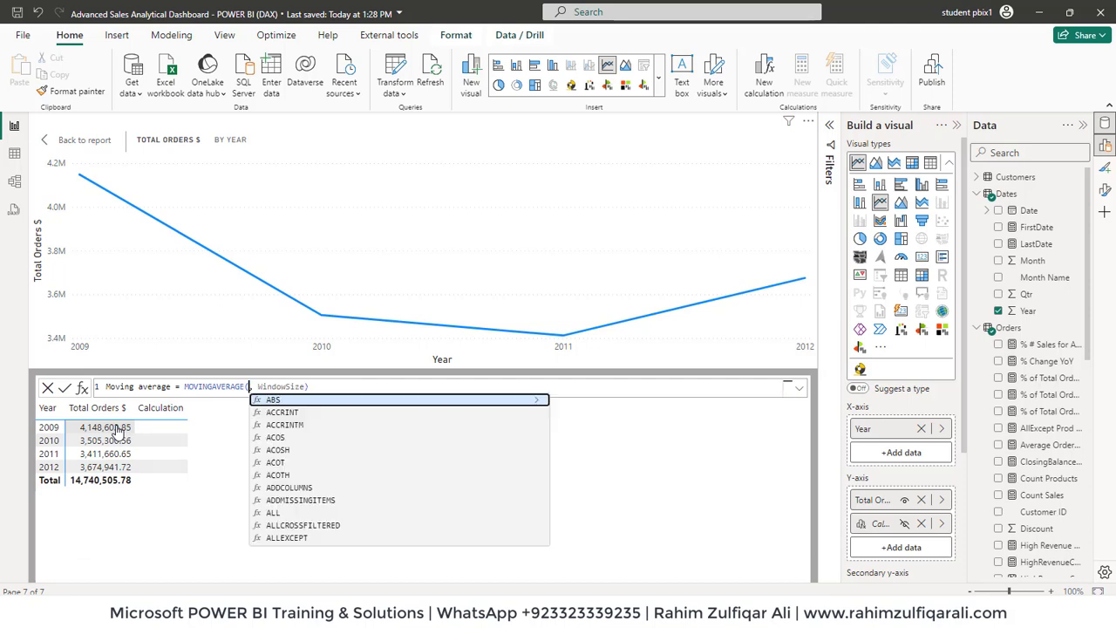
type("[")
key("Tab")
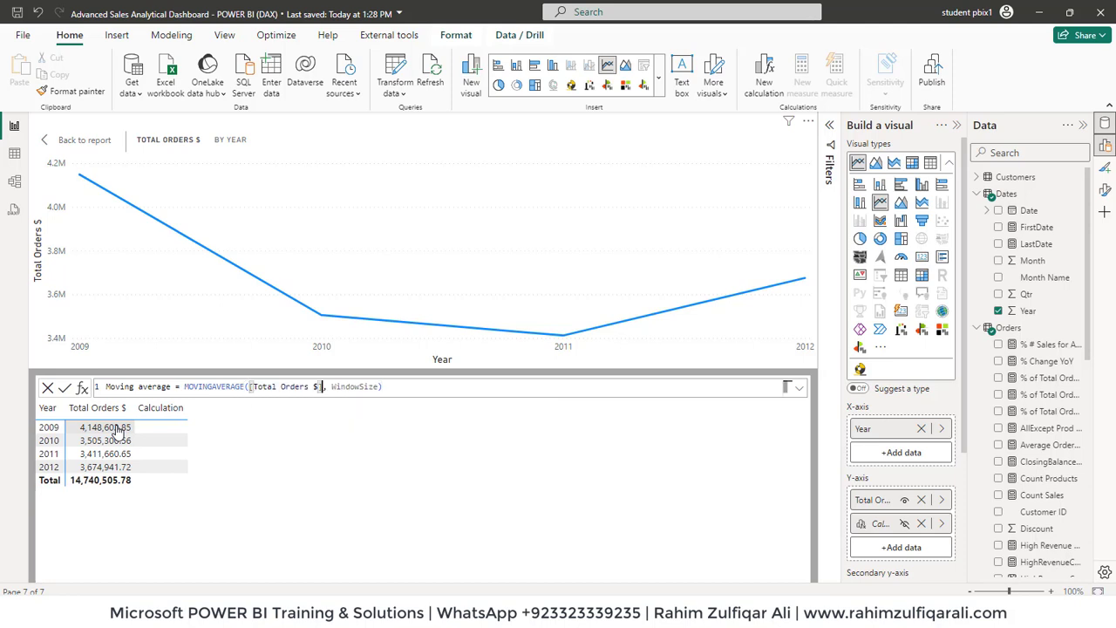
key("Right")
key("Right")
key("shift+Right")
key("shift+Right")
key("shift+Right")
key("shift+Right")
key("shift+Right")
key("shift+Right")
key("shift+Right")
key("shift+Right")
key("shift+Right")
key("shift+Right")
type("2")
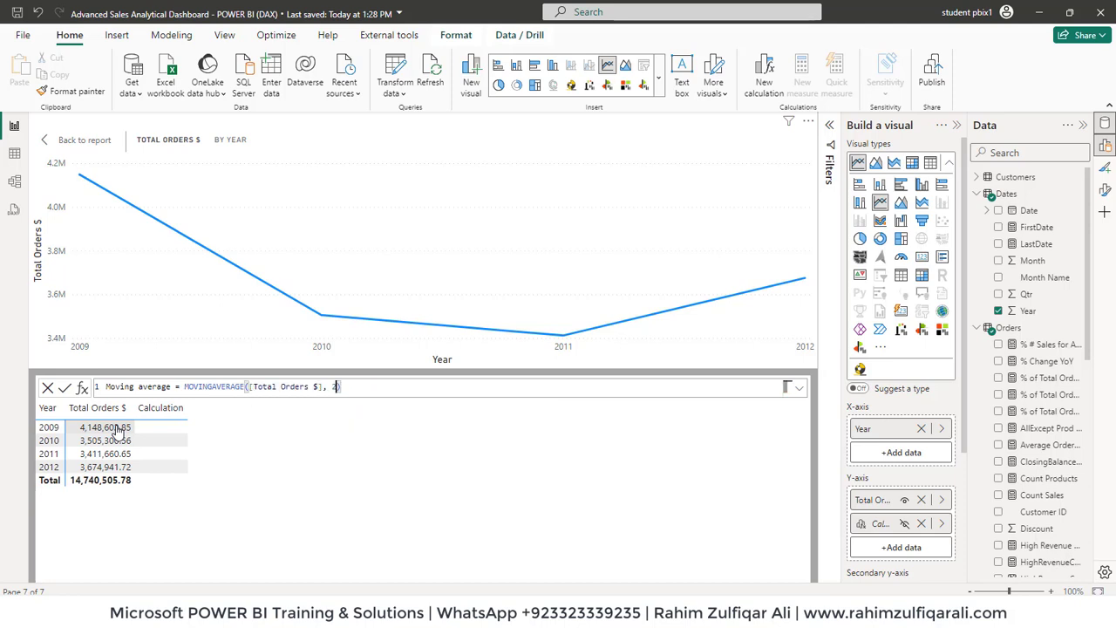
key("Return")
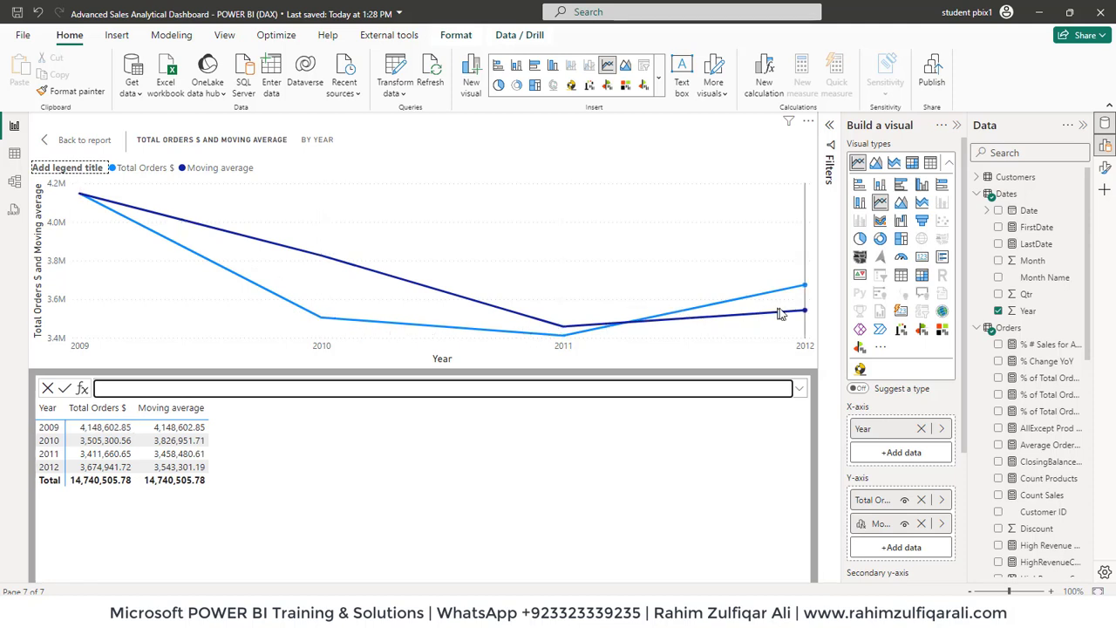
Step: Go back to the full report page and switch to the Microsoft Learn visual calculations article
mouse_move(78, 243)
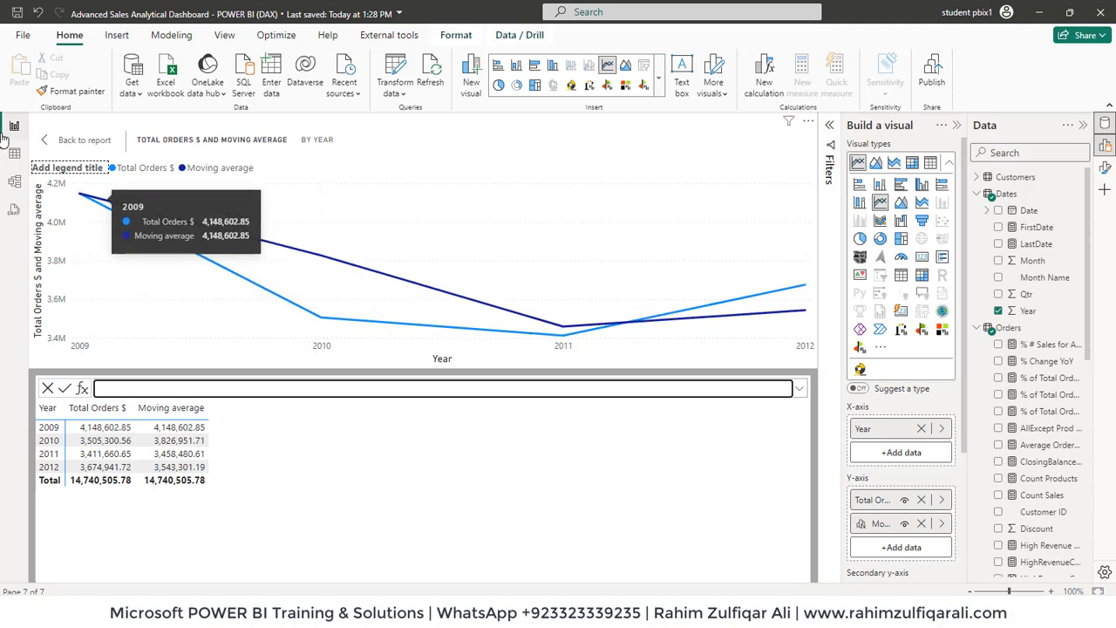
left_click(51, 142)
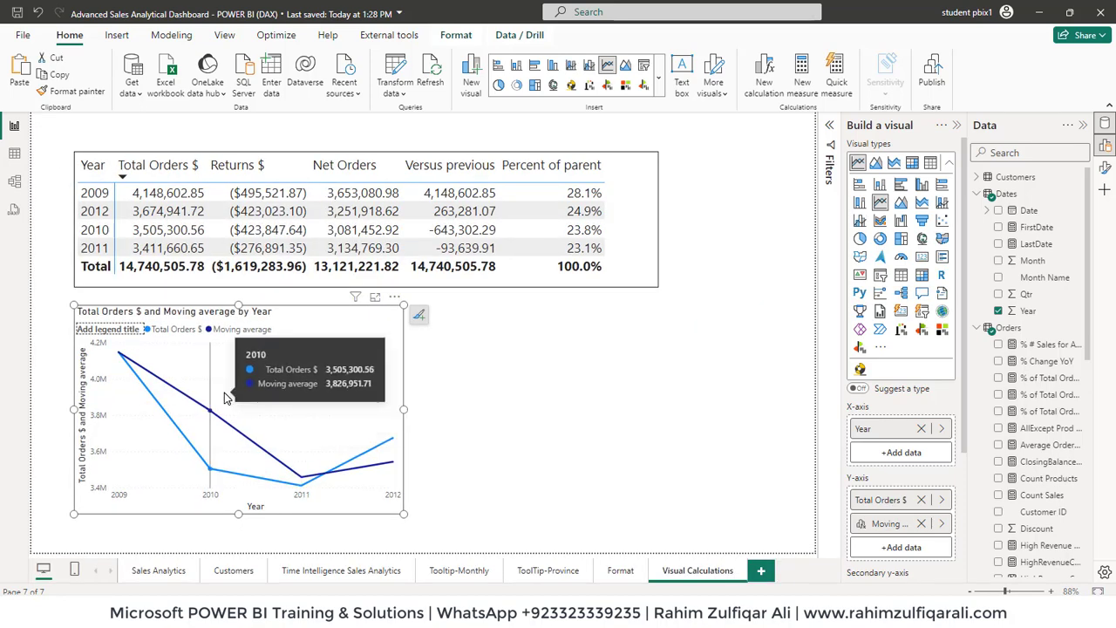
key("alt+Tab")
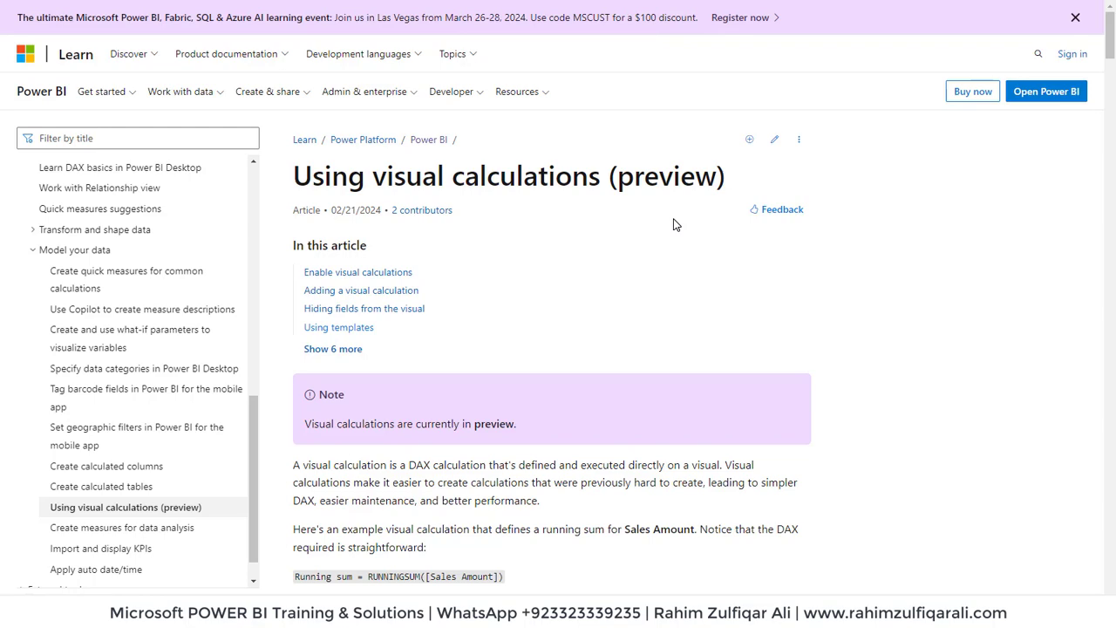
Step: Scroll past Enable, Adding, Hiding fields and Using templates to the Axis section's ROWS/COLUMNS table
scroll(673, 225, "down", 5)
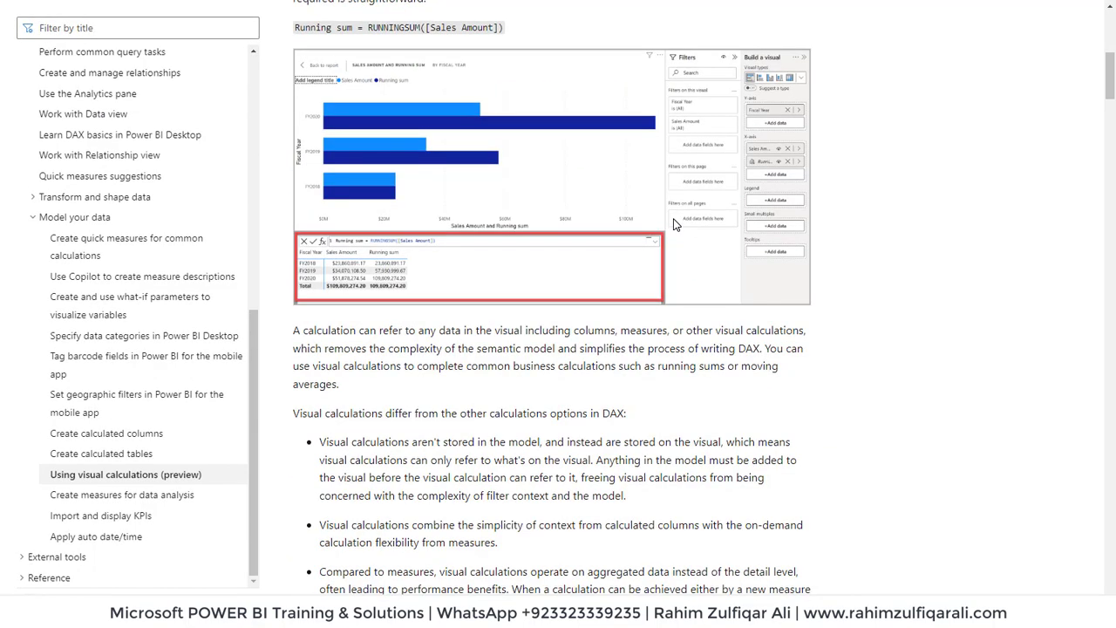
scroll(673, 225, "down", 5)
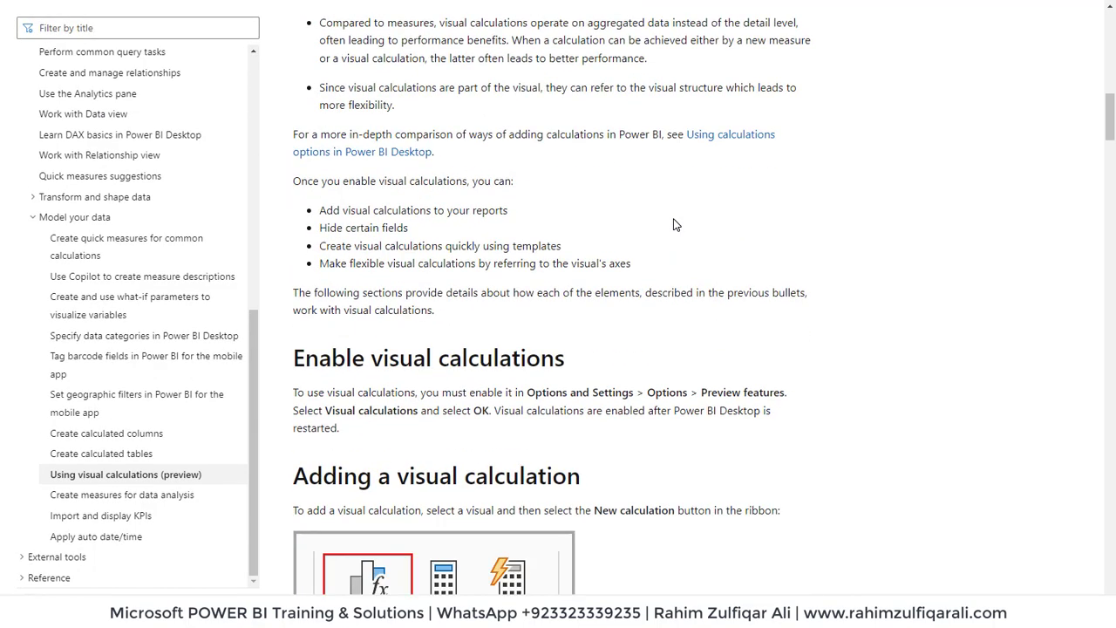
scroll(673, 224, "down", 2)
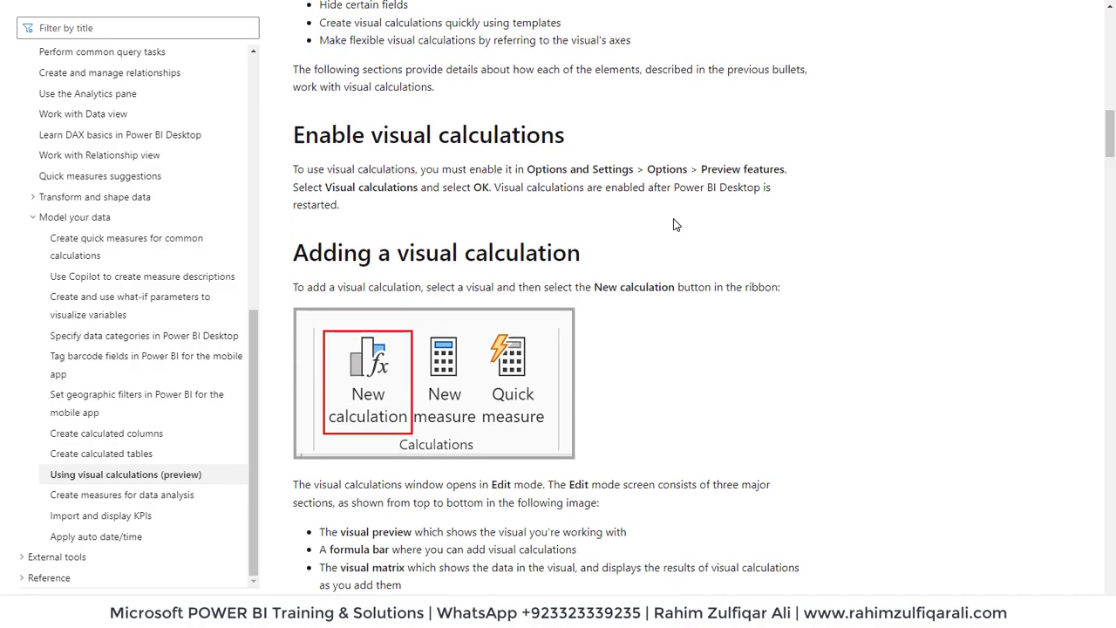
scroll(674, 225, "down", 4)
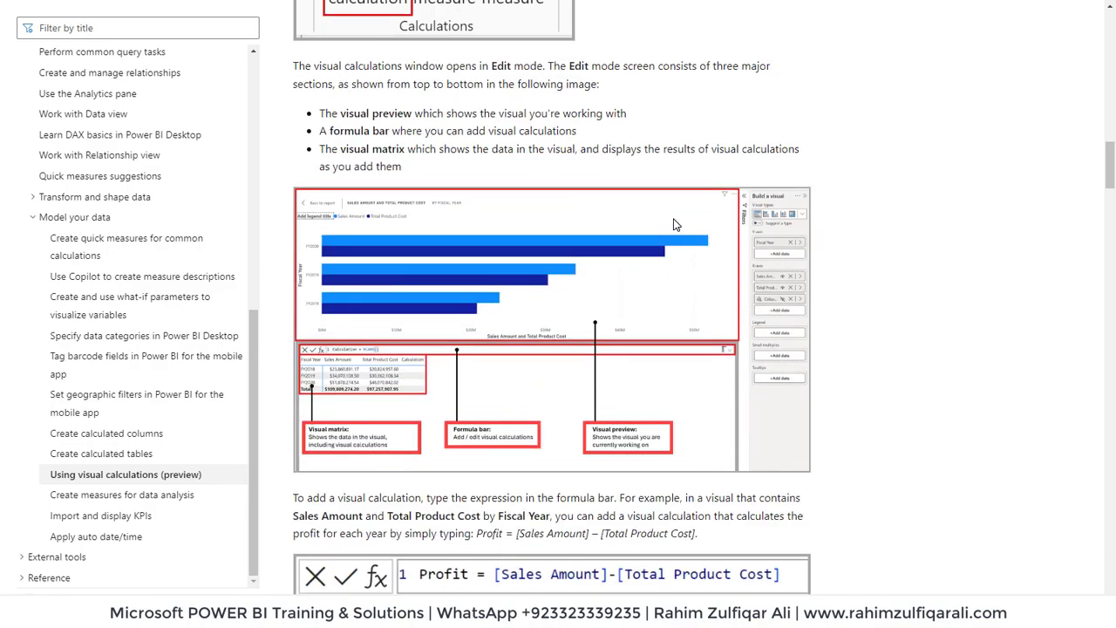
scroll(673, 225, "down", 8)
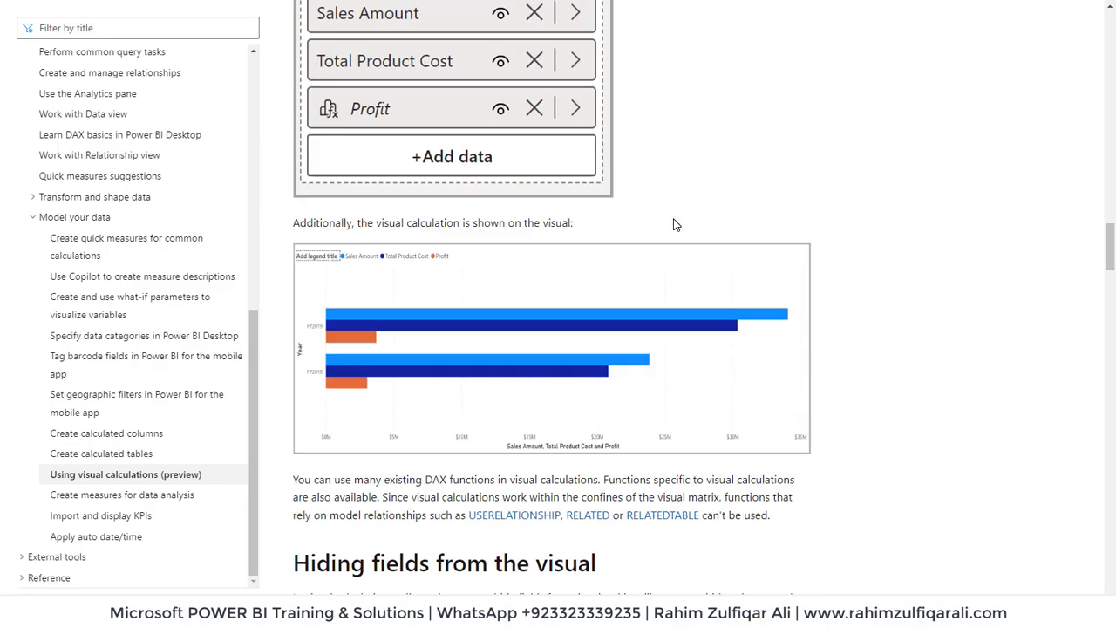
scroll(673, 225, "down", 11)
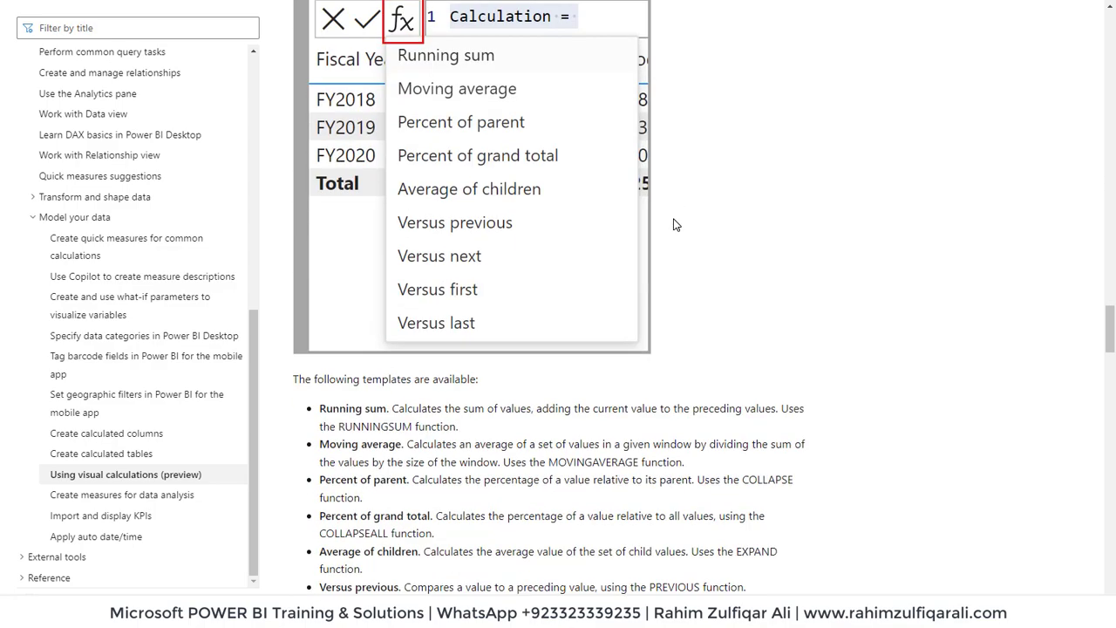
scroll(673, 225, "down", 5)
scroll(673, 225, "down", 2)
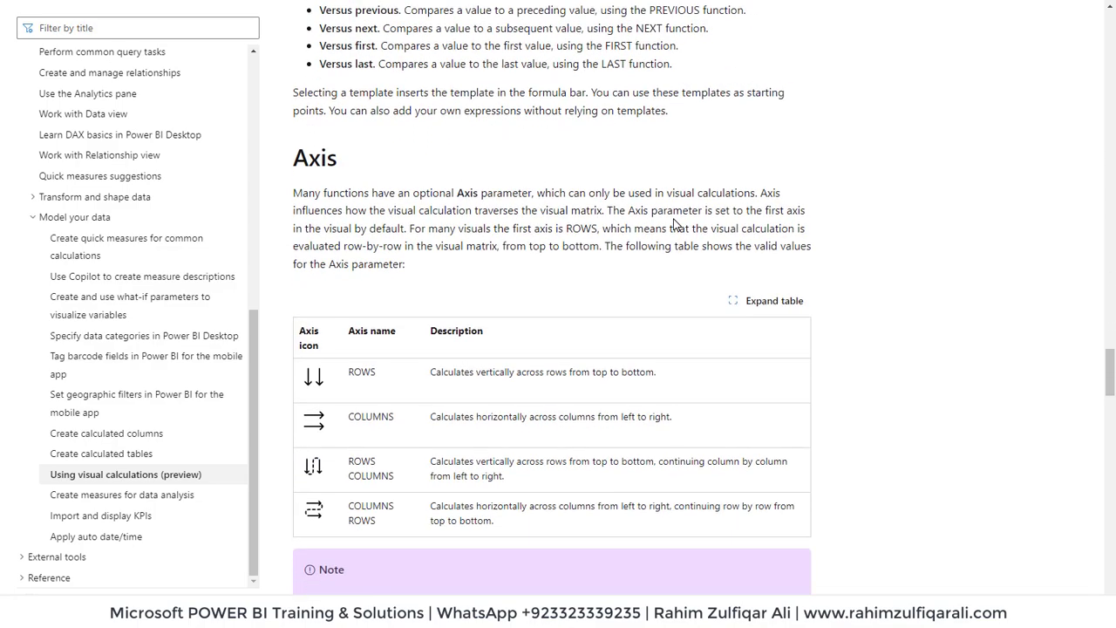
scroll(673, 225, "up", 1)
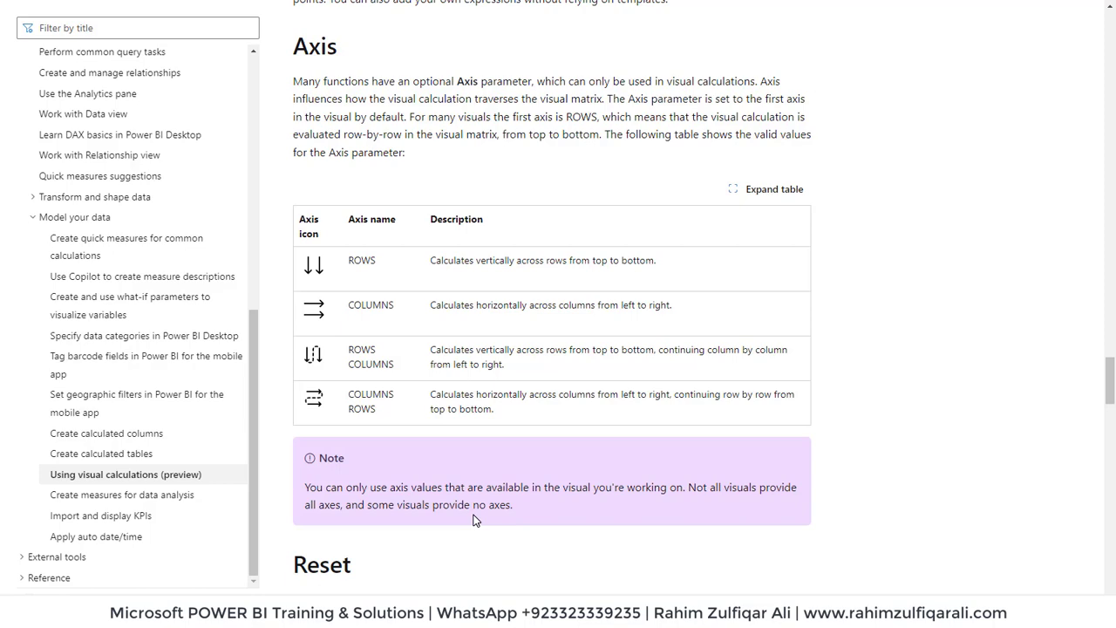
Step: Scroll the article past Reset and Available functions to the unsupported-visuals list (Treemap, Map, Slicer)
scroll(475, 520, "down", 5)
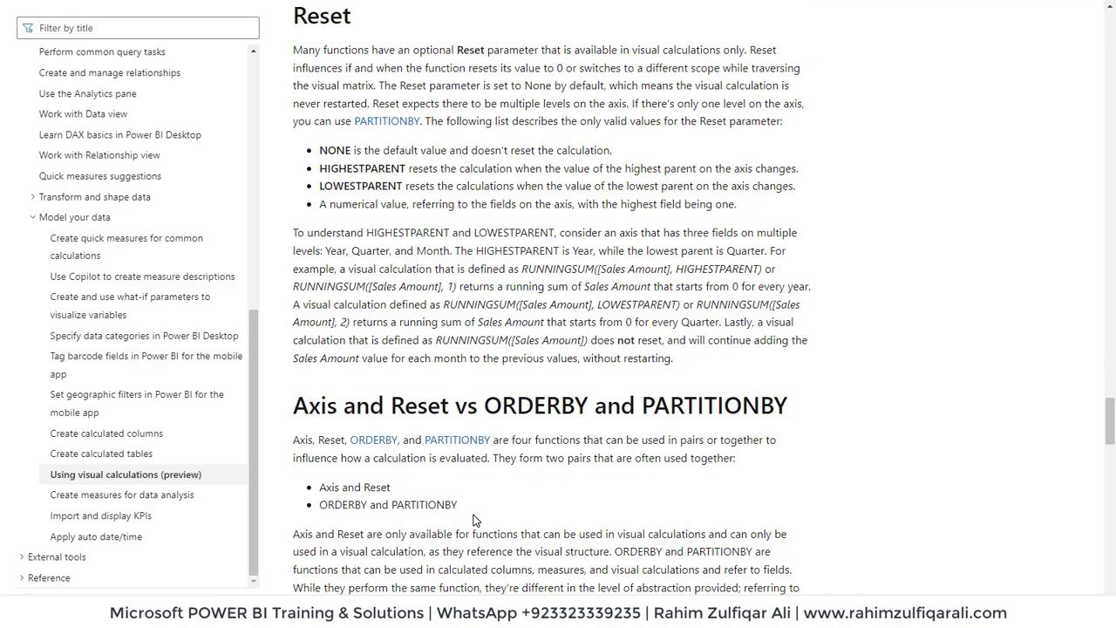
scroll(475, 519, "down", 10)
scroll(475, 519, "up", 2)
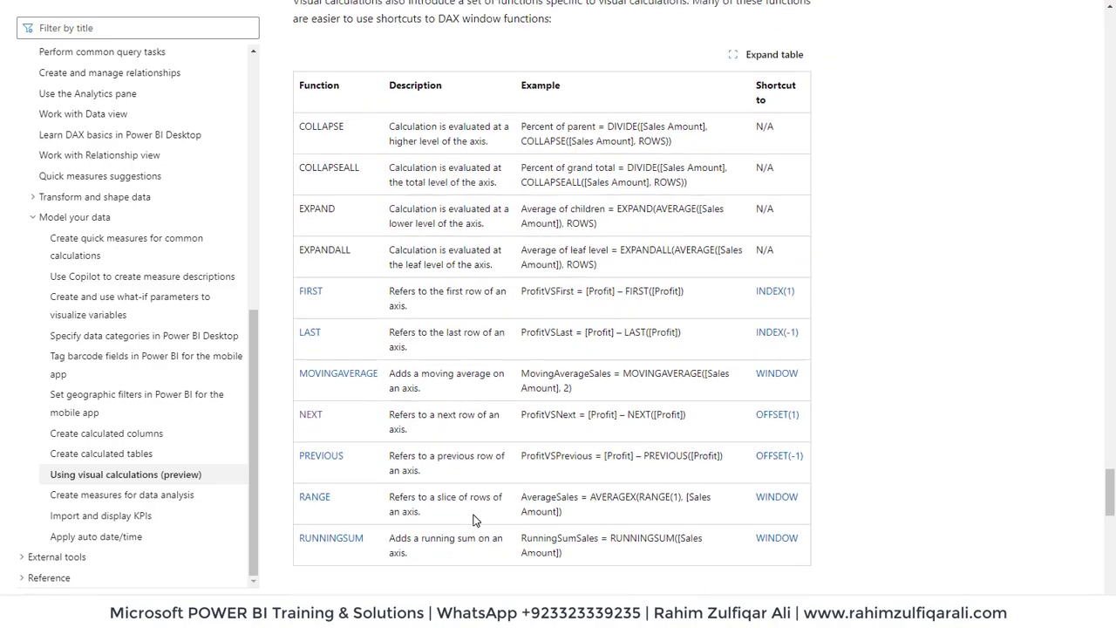
scroll(475, 519, "up", 1)
scroll(475, 519, "down", 1)
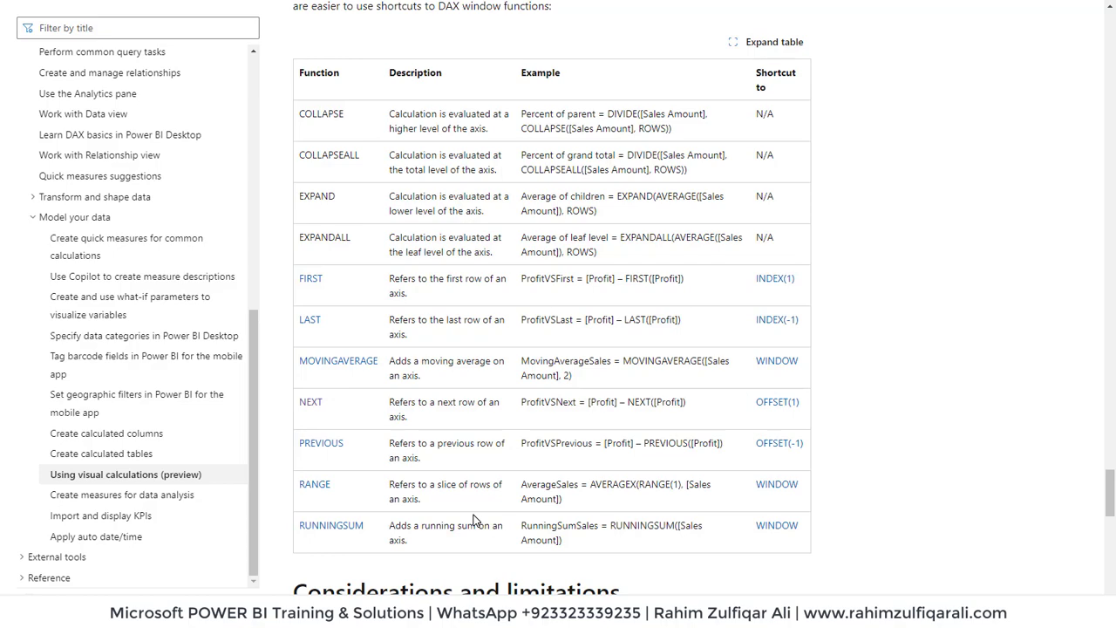
scroll(475, 519, "down", 5)
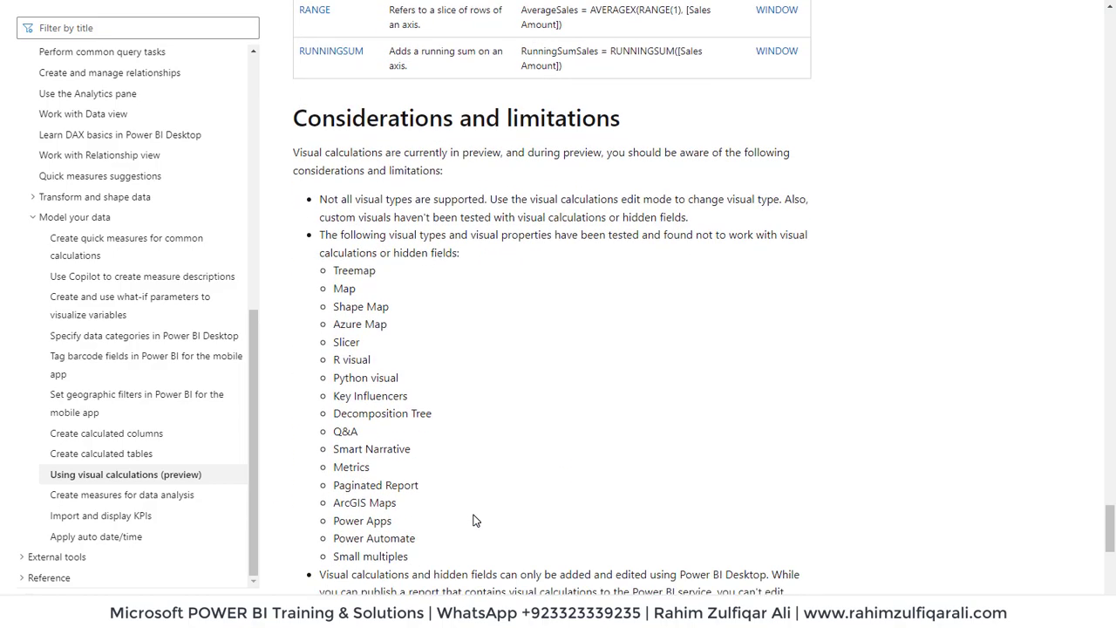
scroll(475, 520, "down", 1)
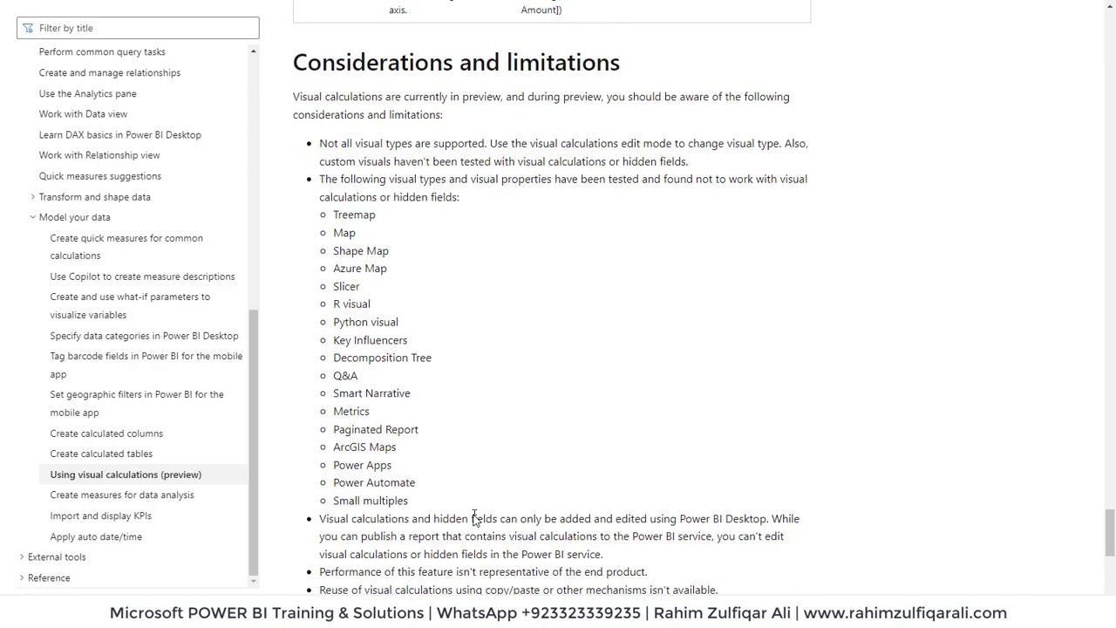
scroll(475, 514, "up", 8)
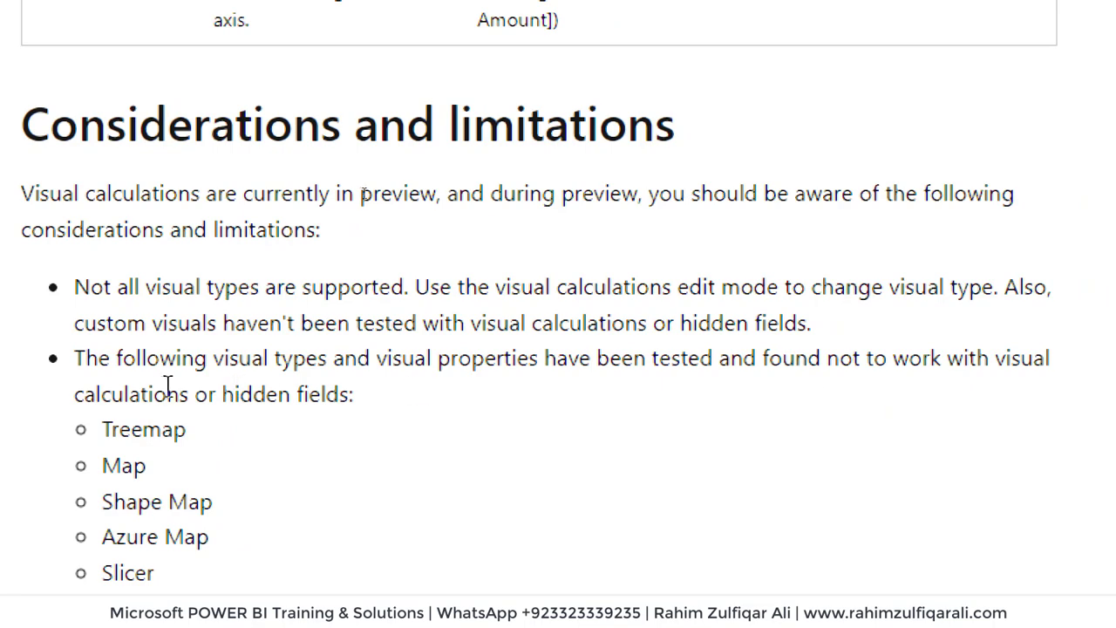
Step: Read the last limitations, no conditional formatting or field parameters, until Next steps appears
scroll(241, 310, "down", 7)
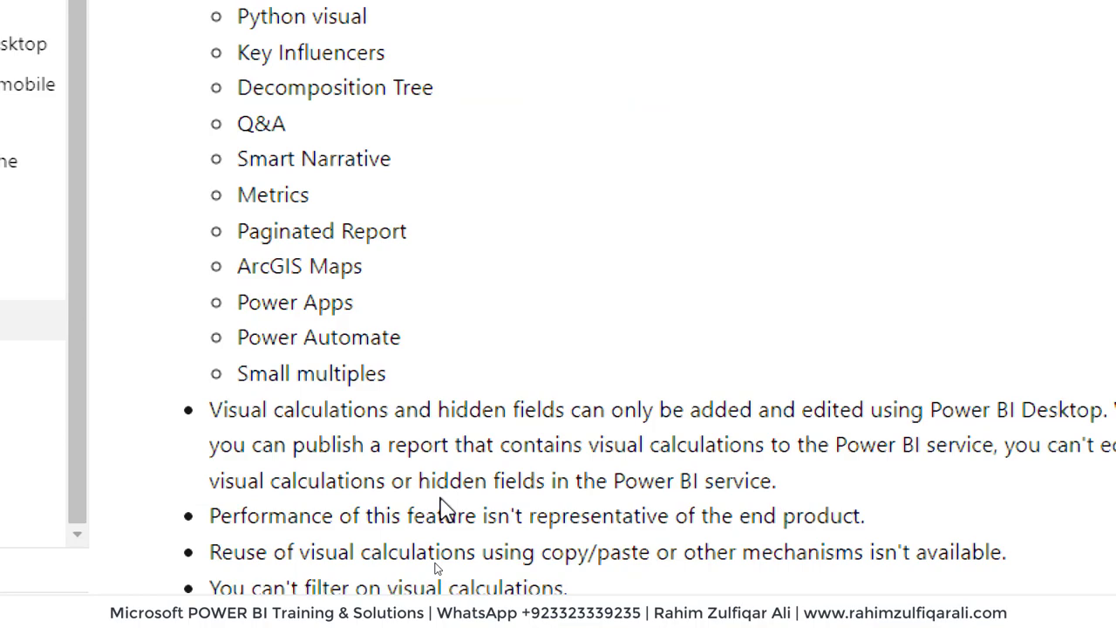
scroll(441, 507, "down", 3)
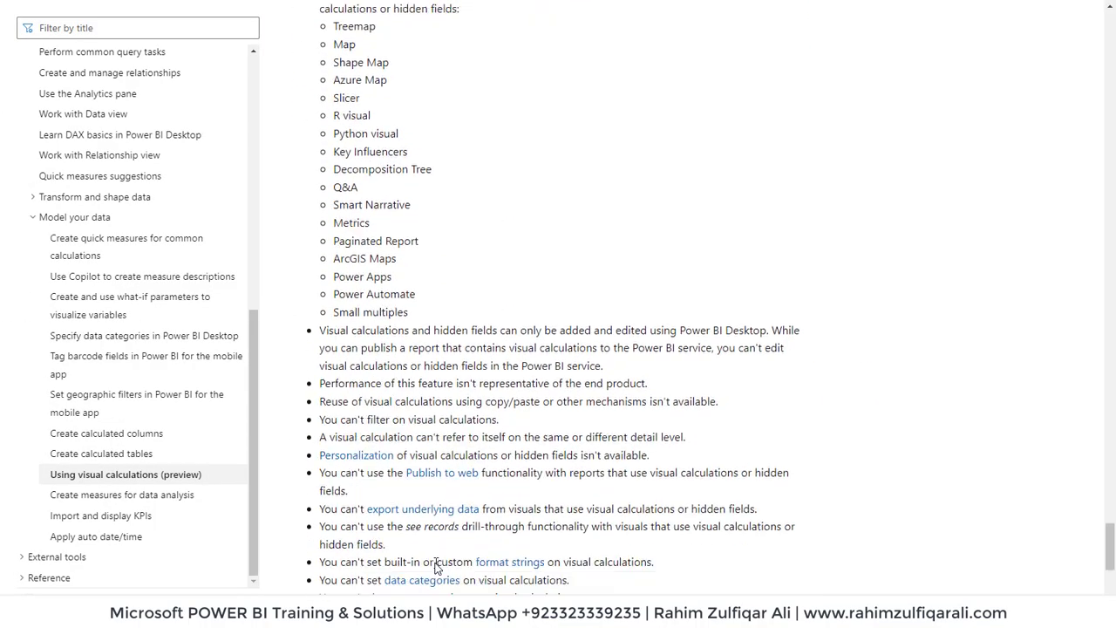
scroll(438, 568, "down", 2)
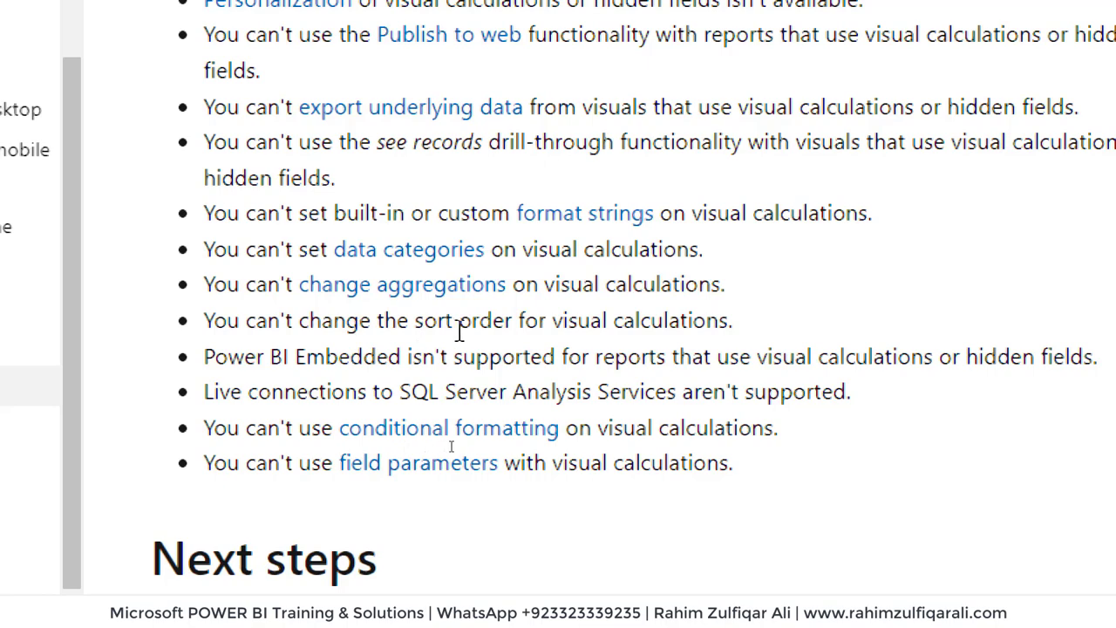
scroll(598, 75, "up", 3)
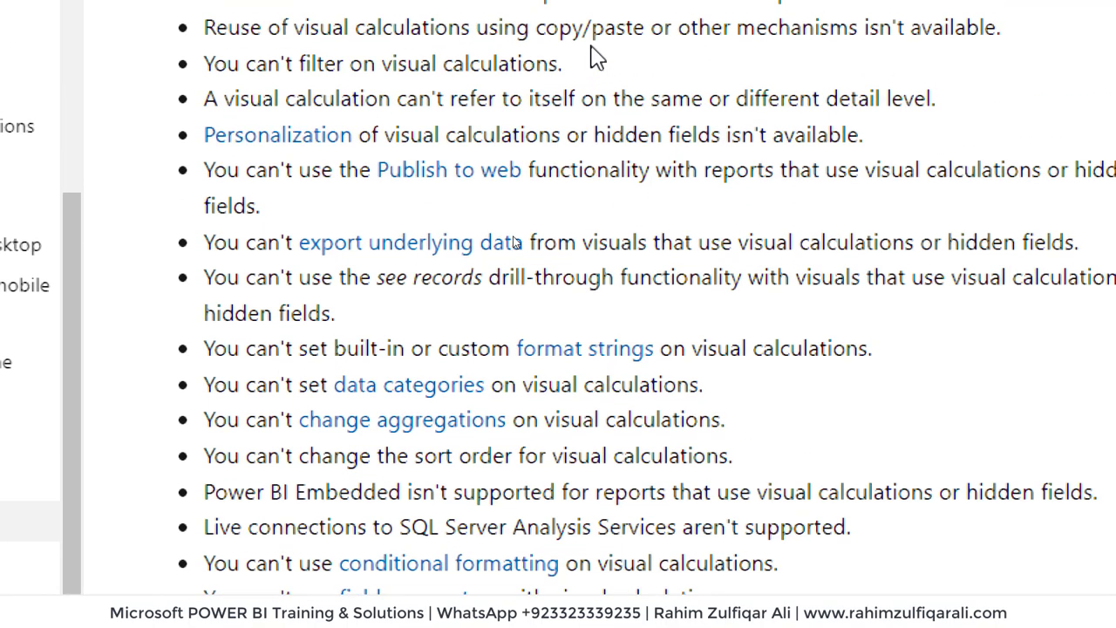
scroll(592, 54, "up", 6)
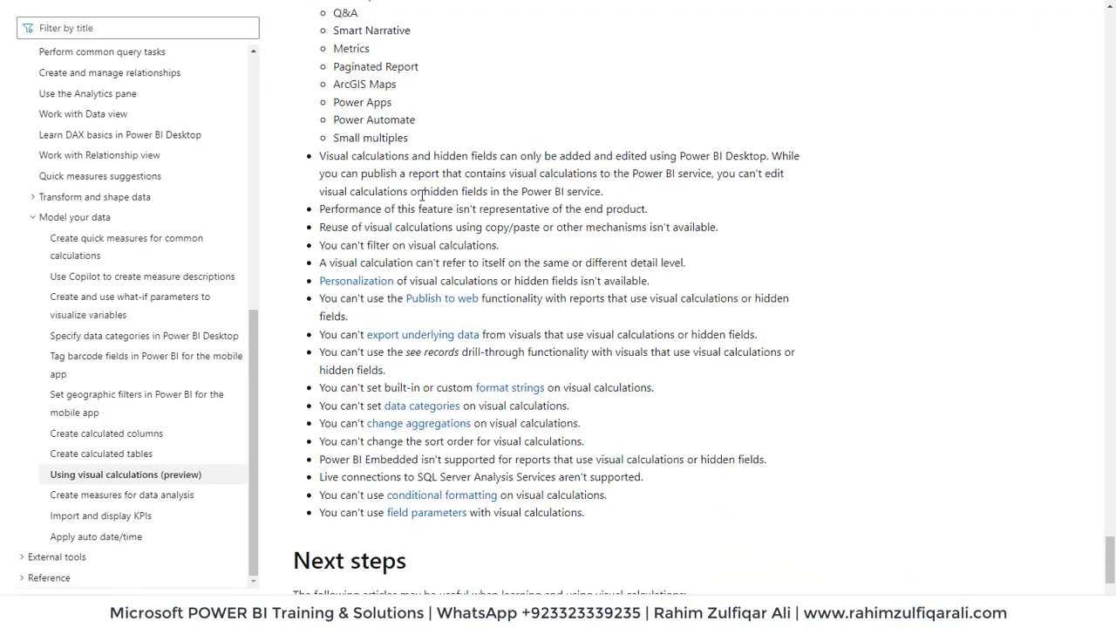
Step: Scroll back up to the 'Using visual calculations (preview)' title and its In this article list
scroll(421, 195, "up", 20)
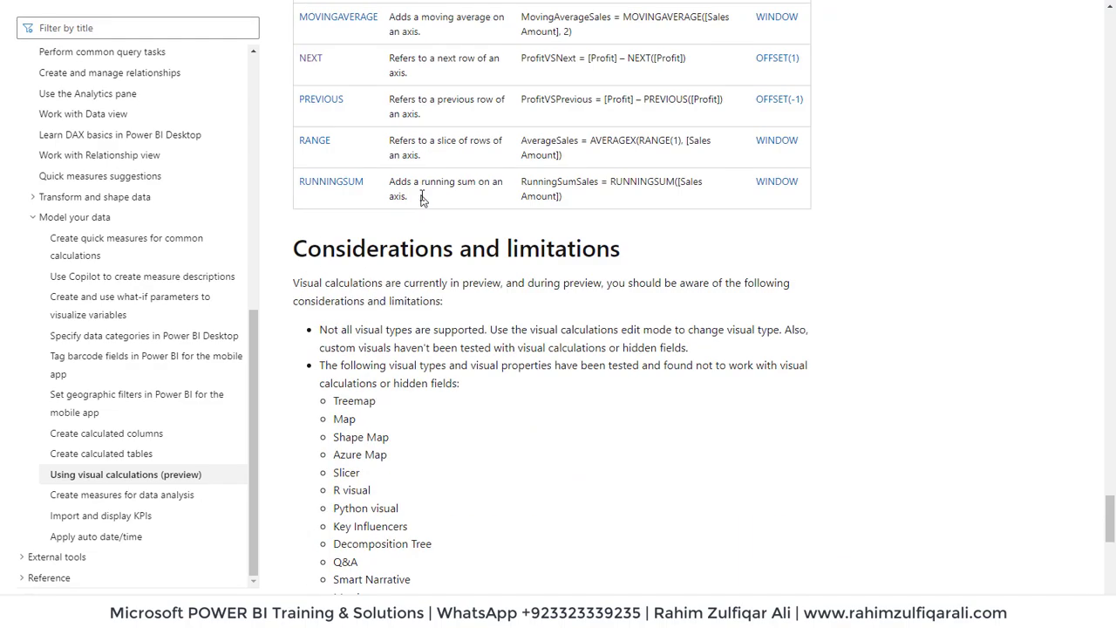
scroll(422, 195, "down", 6)
scroll(422, 197, "up", 6)
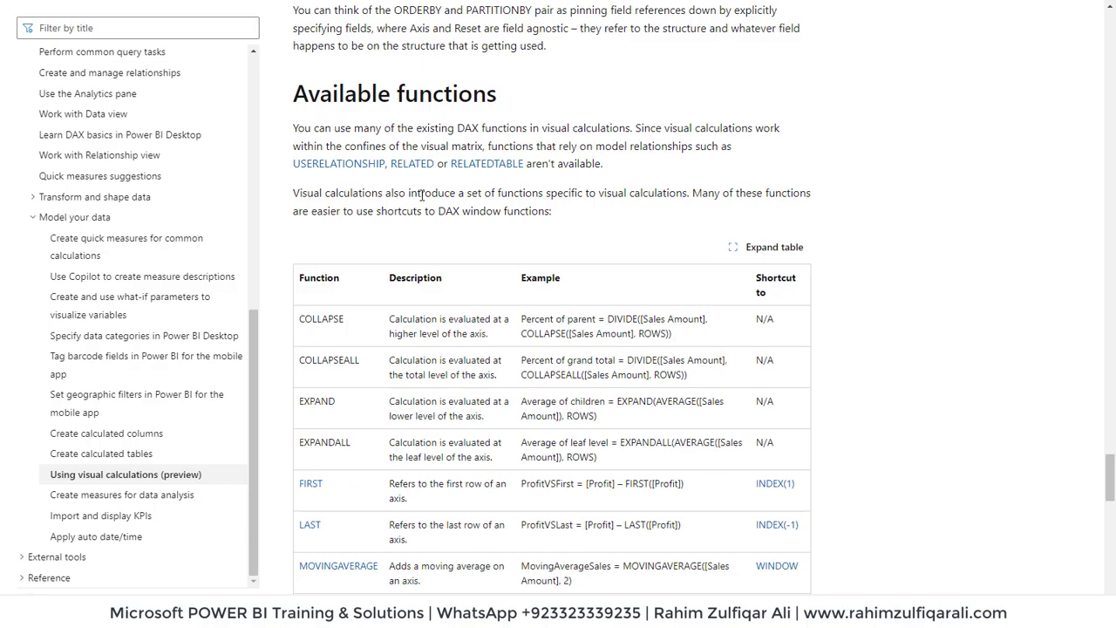
scroll(422, 196, "up", 20)
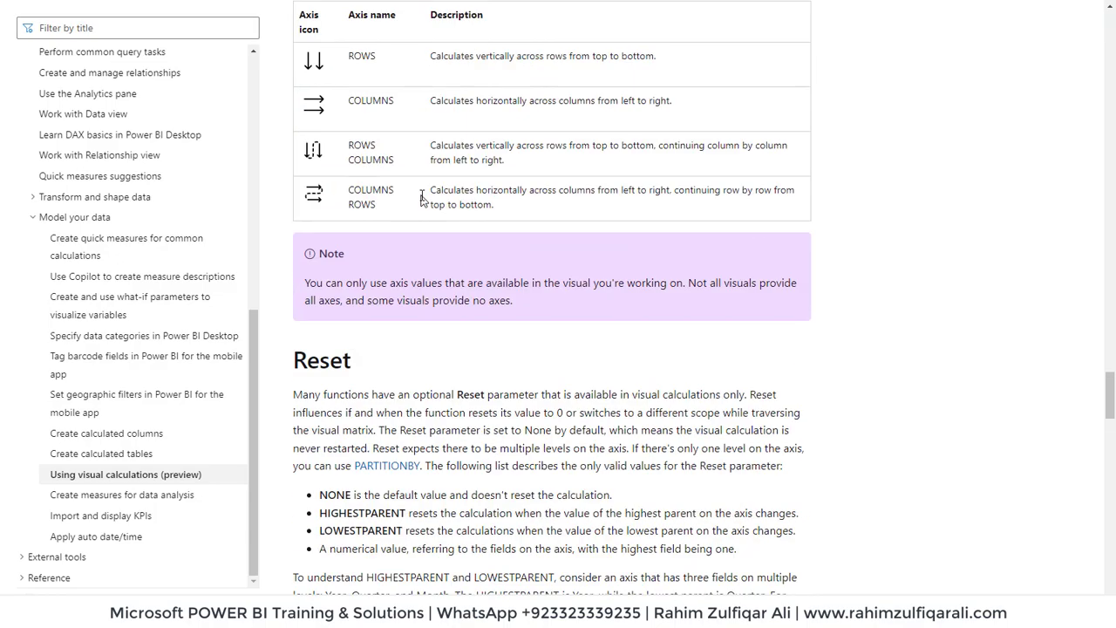
scroll(421, 195, "up", 20)
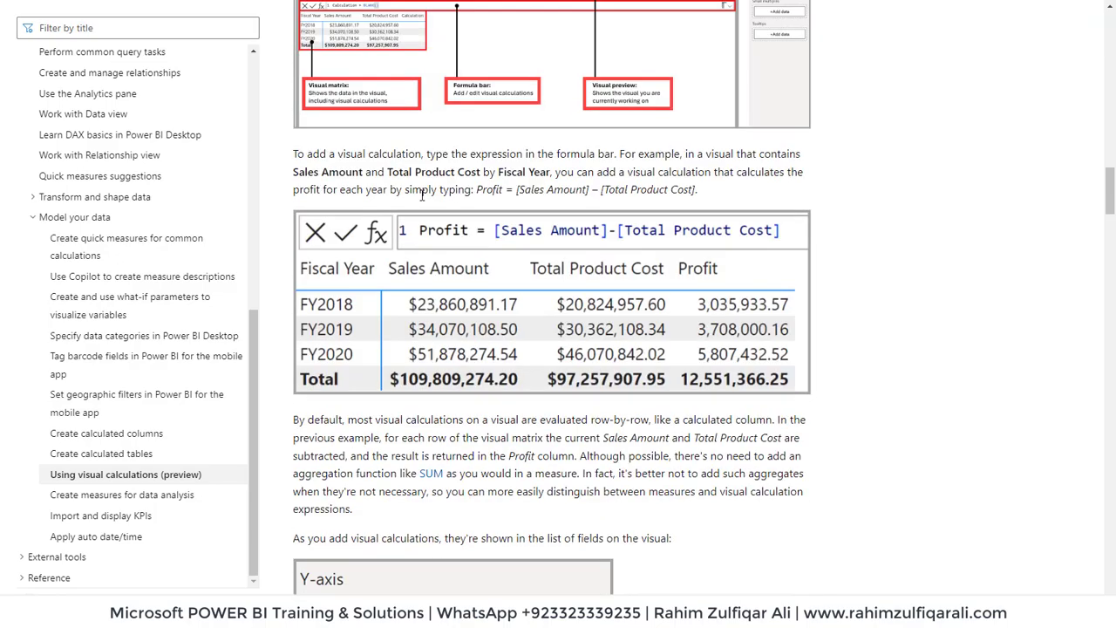
scroll(421, 195, "up", 10)
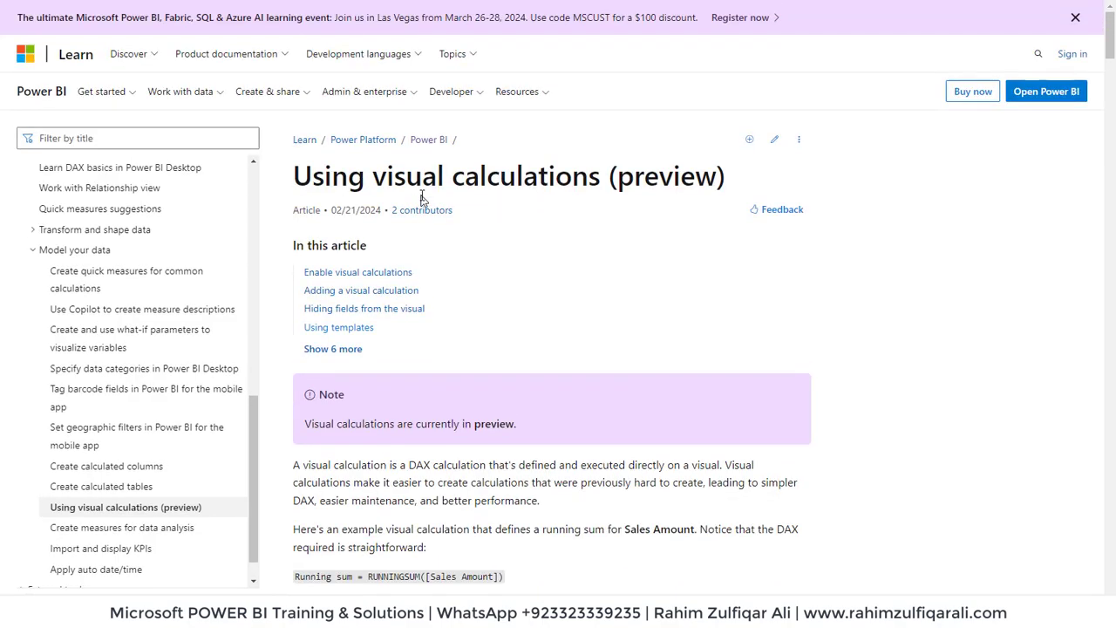